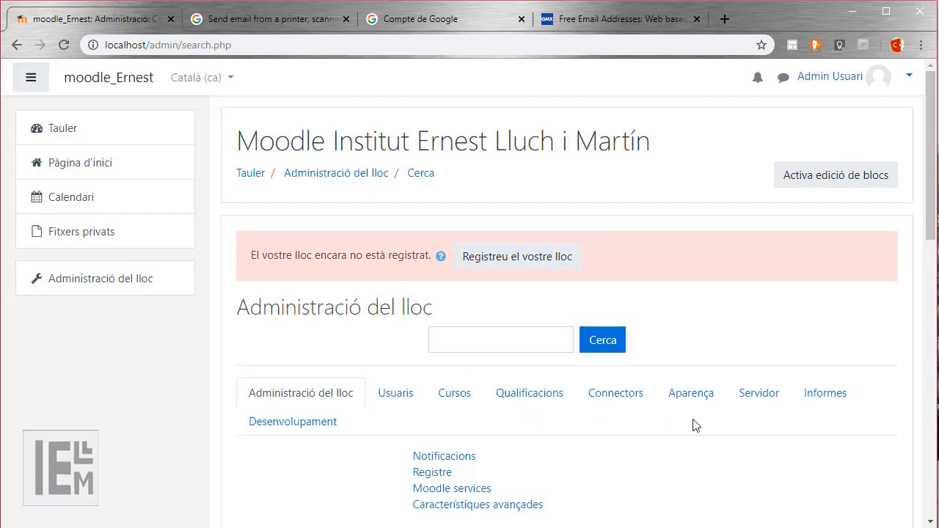
Open 'Configuració del correu de sortida' from the Servidor section of Site administration.
click(767, 396)
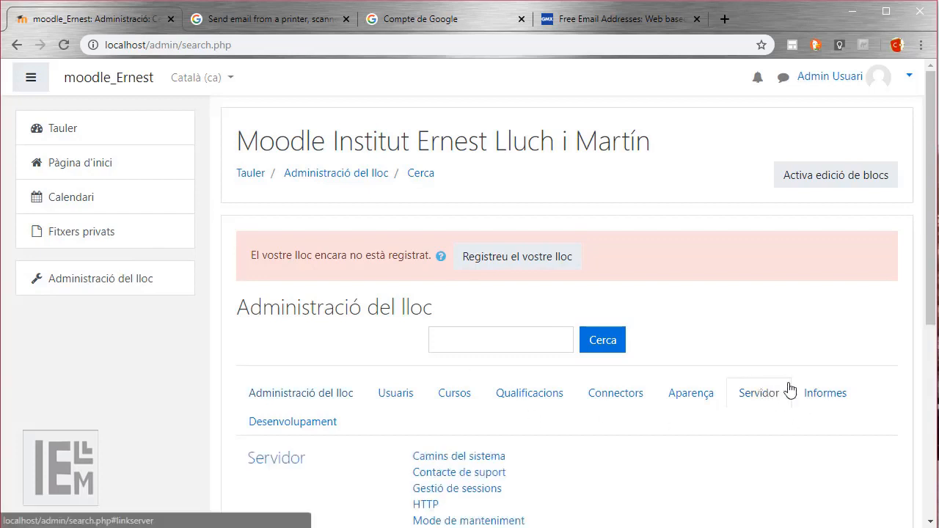
scroll(540, 430, down, 4)
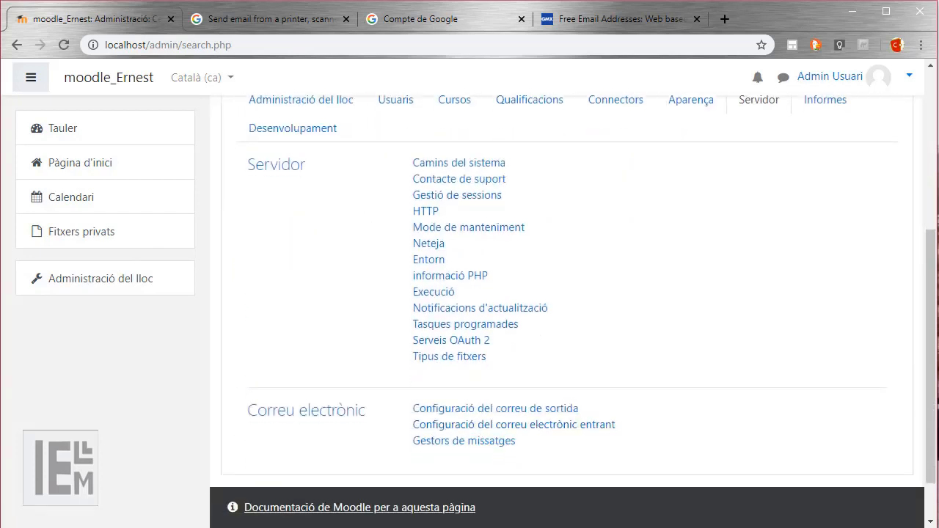
click(512, 417)
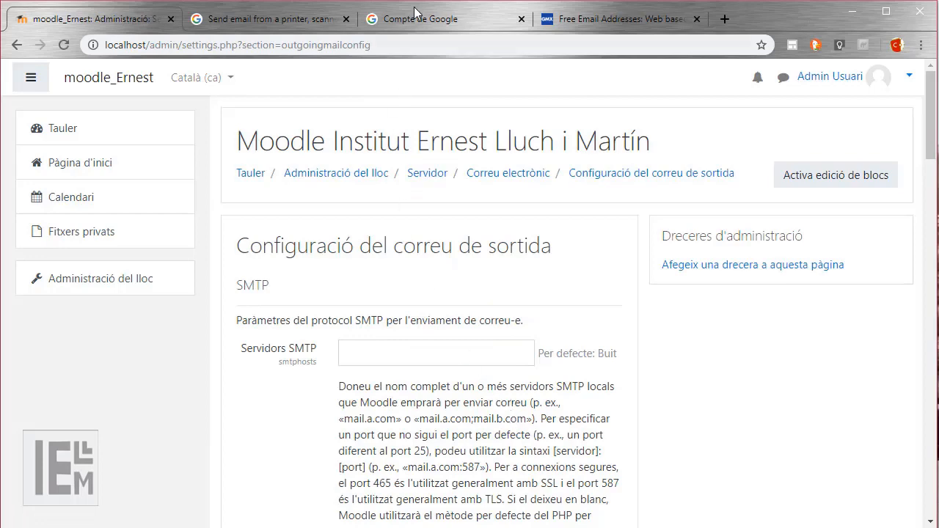
click(294, 19)
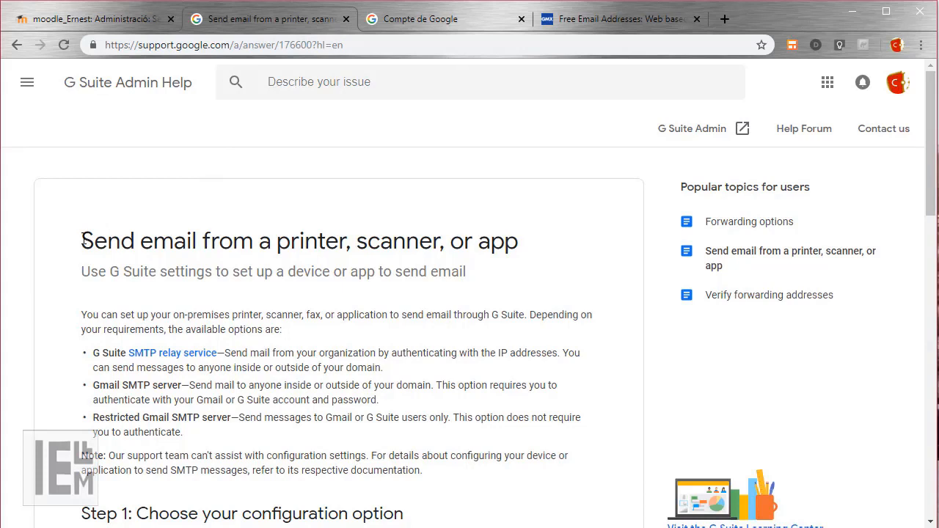
drag(83, 242, 199, 252)
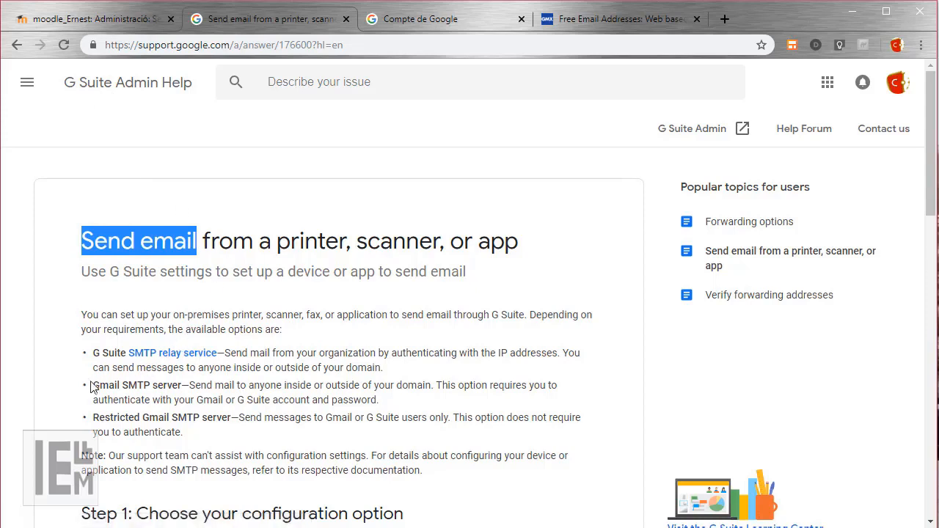
drag(96, 386, 397, 408)
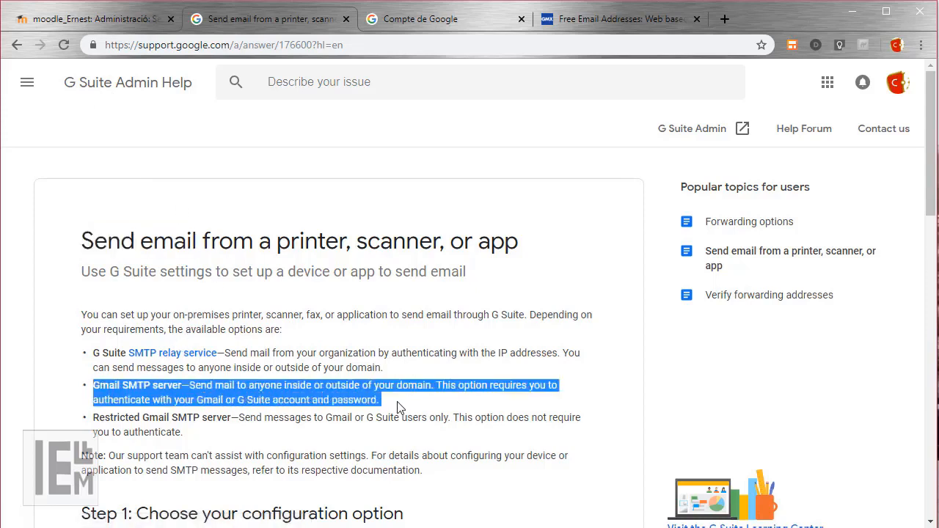
scroll(448, 401, down, 4)
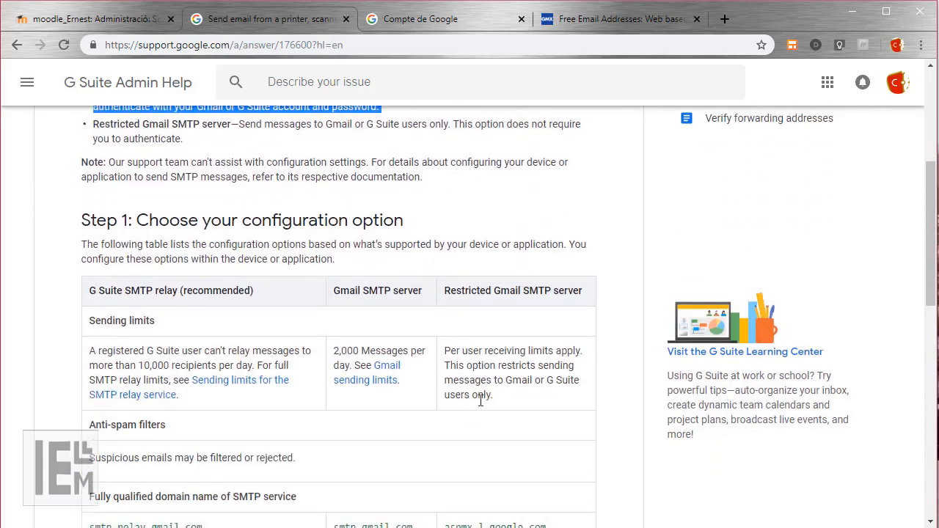
scroll(481, 400, down, 1)
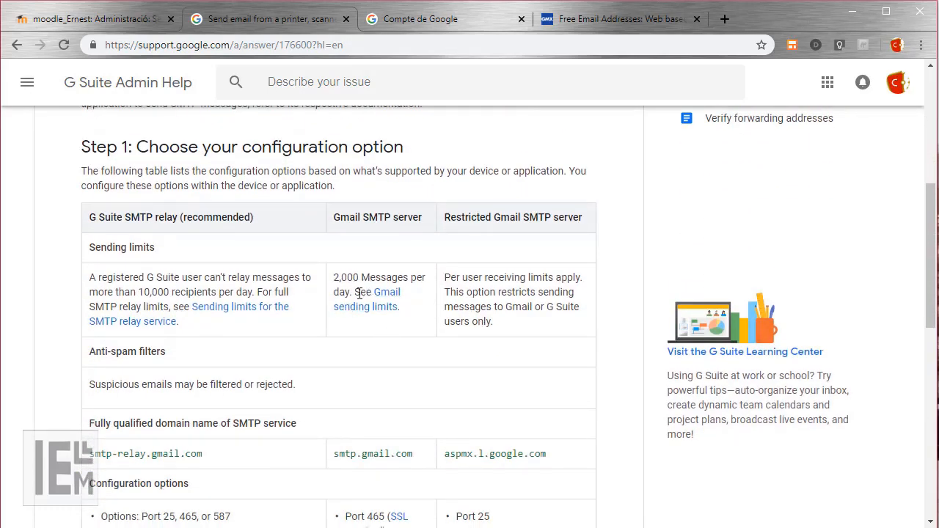
drag(351, 291, 332, 275)
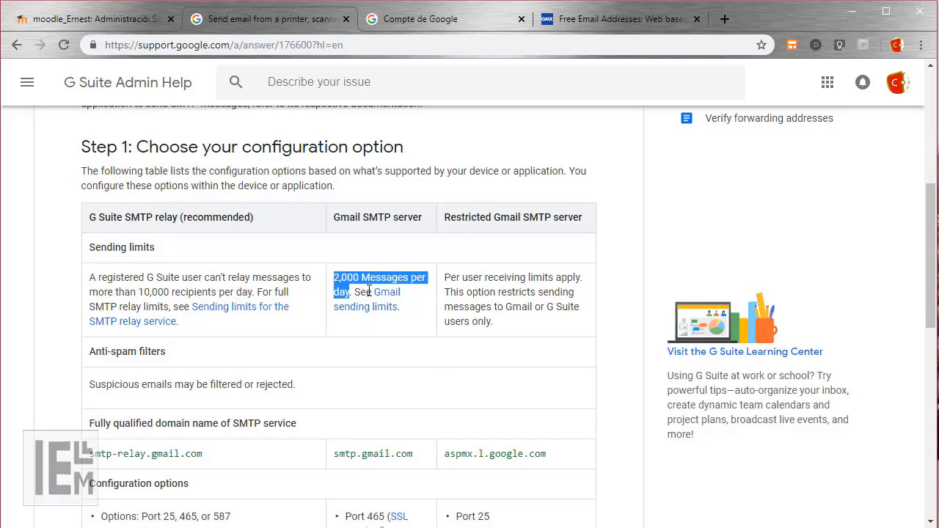
scroll(422, 341, down, 3)
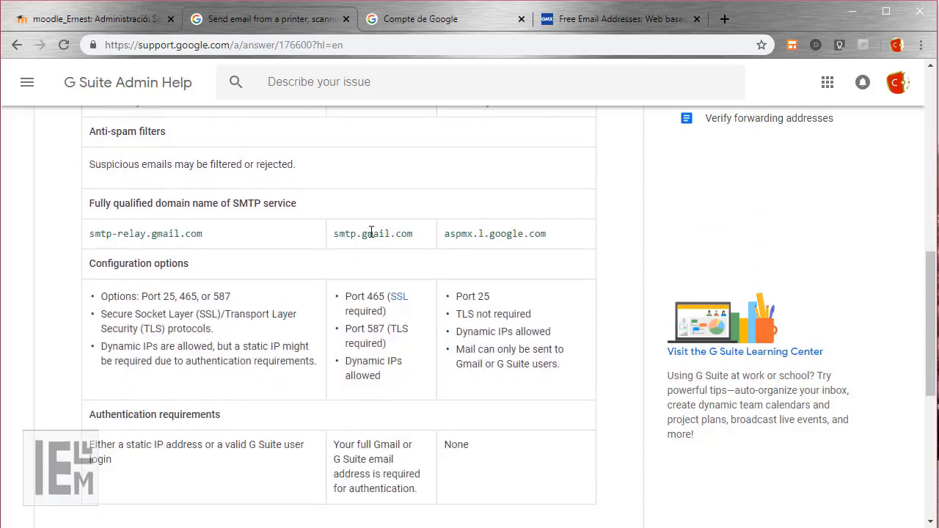
triple_click(372, 231)
key(ctrl+c)
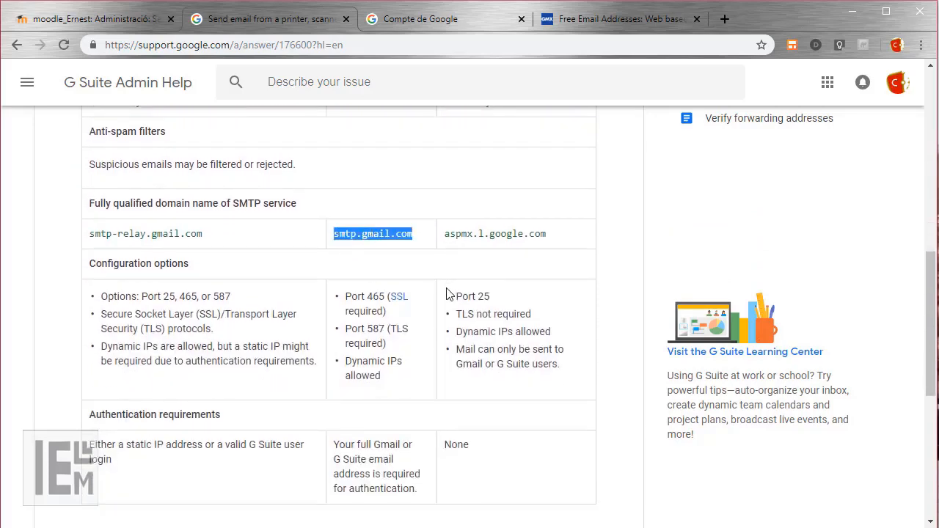
double_click(373, 296)
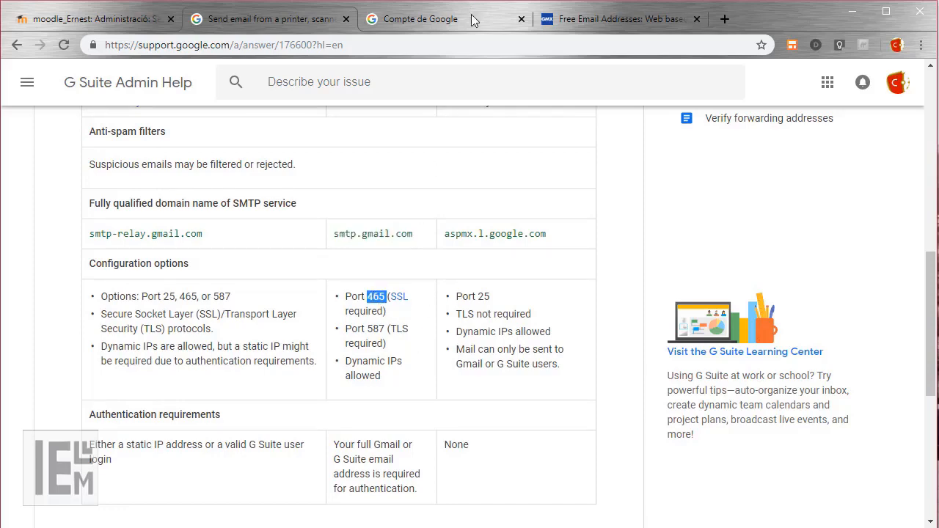
click(76, 21)
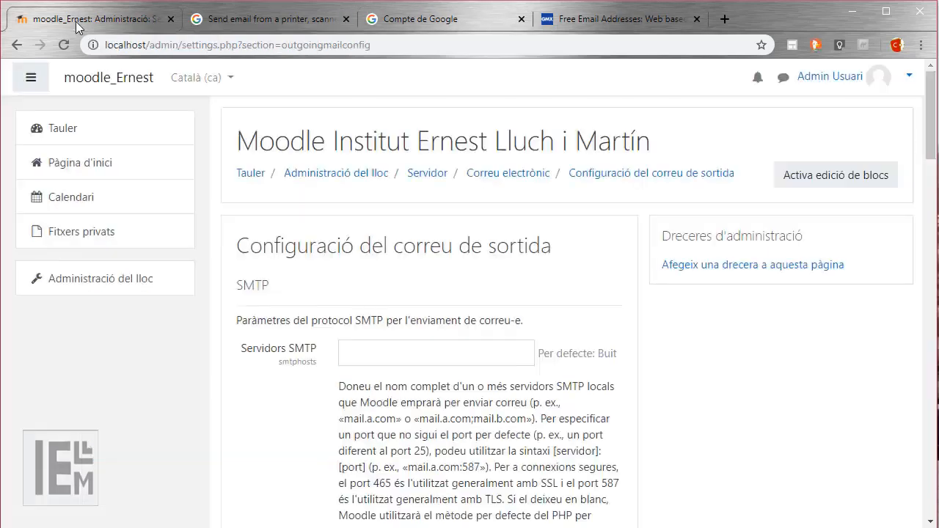
Set the SMTP servers field to smtp.gmail.com:465, checking the port on the help page.
click(385, 351)
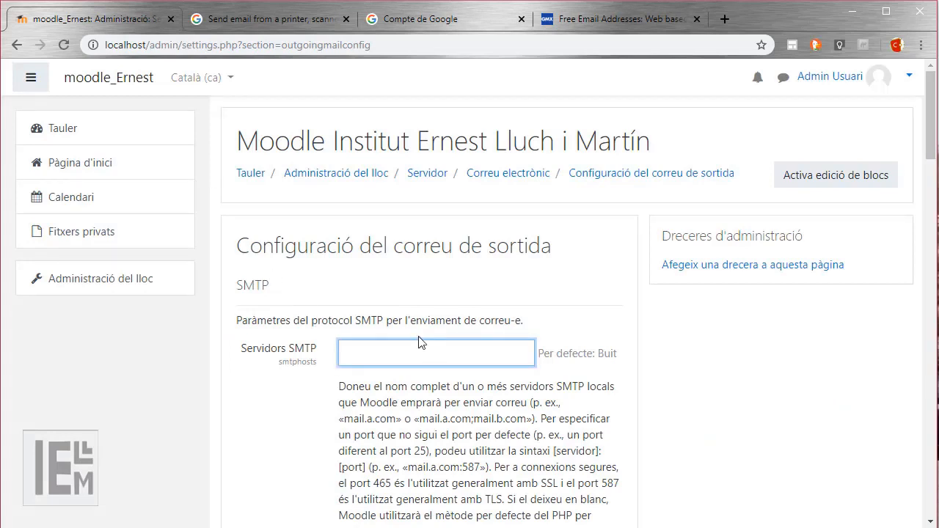
key(ctrl+v)
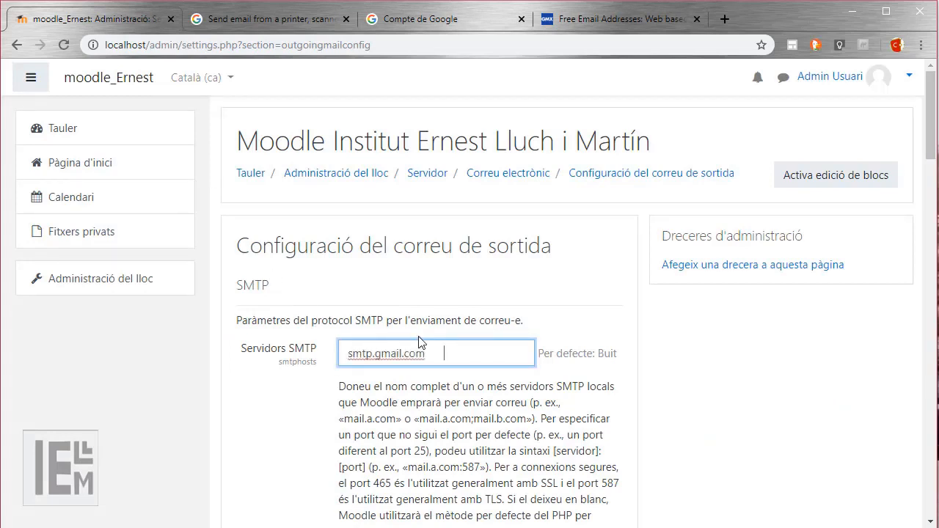
key(BackSpace)
text(:465)
scroll(552, 447, down, 2)
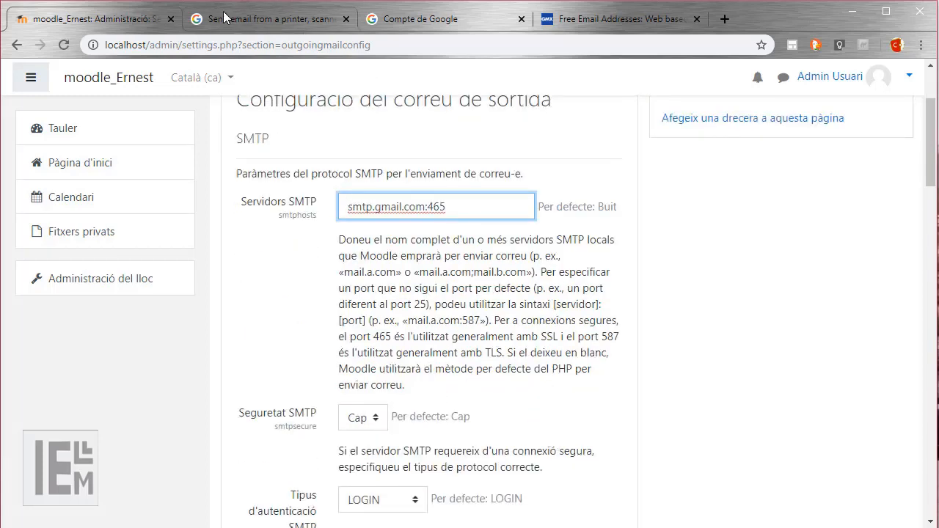
click(271, 19)
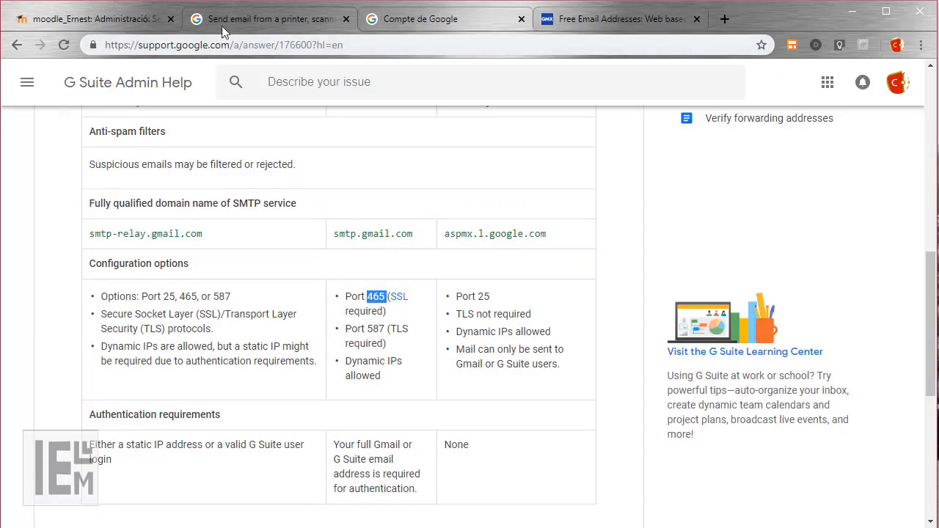
click(128, 20)
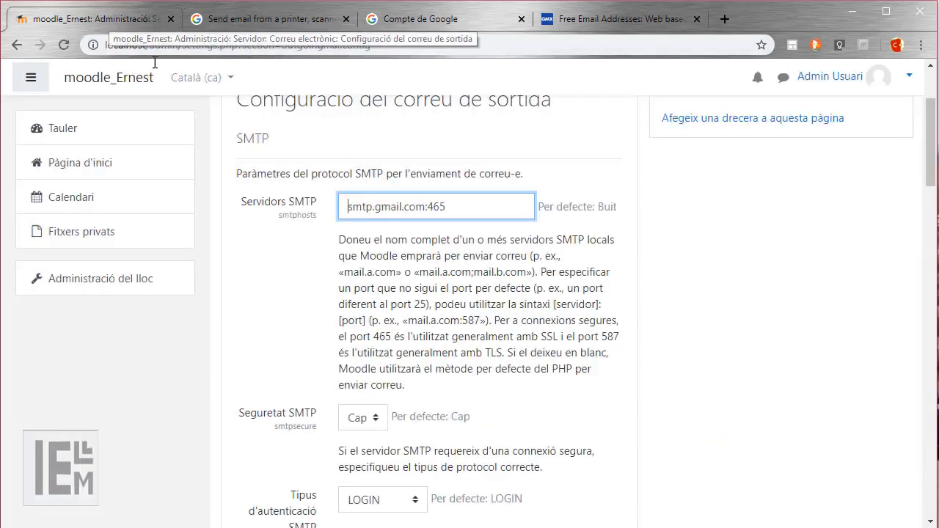
Set the SMTP security option to SSL instead of Cap.
click(374, 418)
click(359, 450)
click(549, 447)
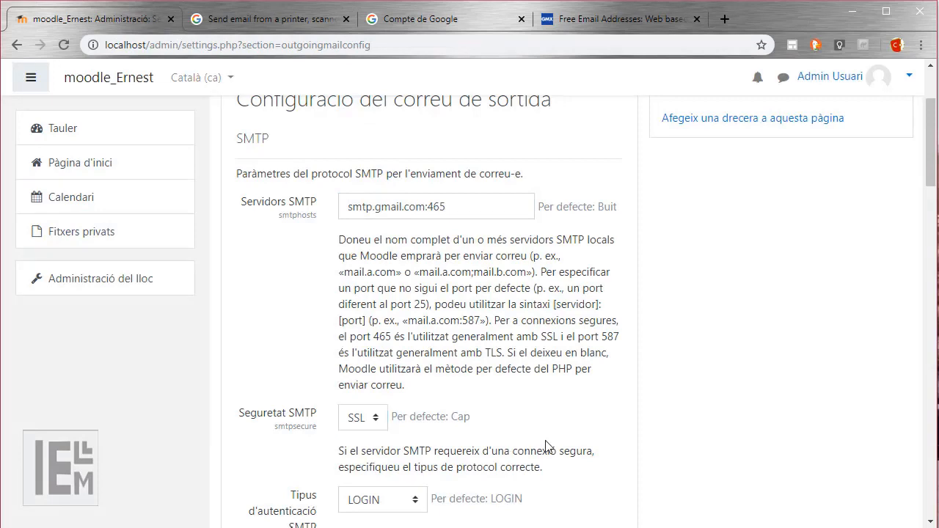
scroll(550, 440, down, 4)
Enter the Gmail account address as SMTP username and save the account's SMTP password.
click(390, 286)
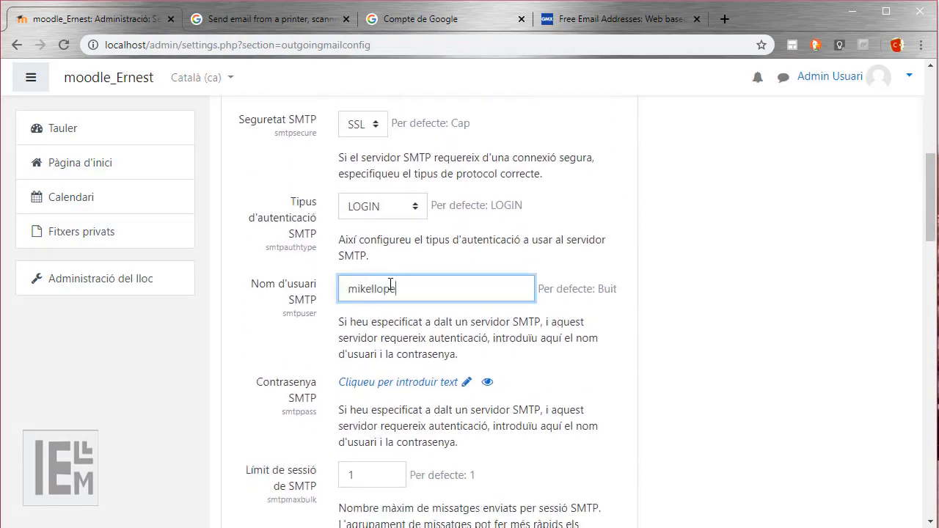
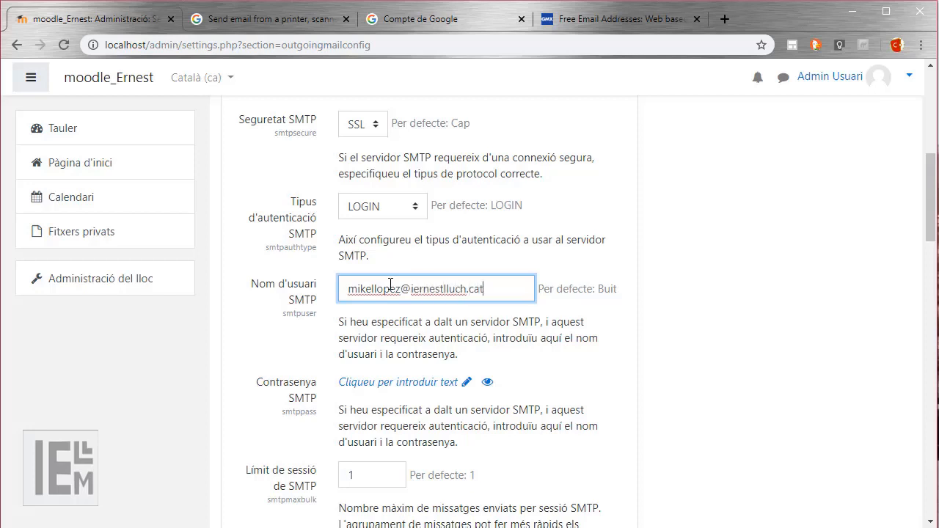
click(394, 382)
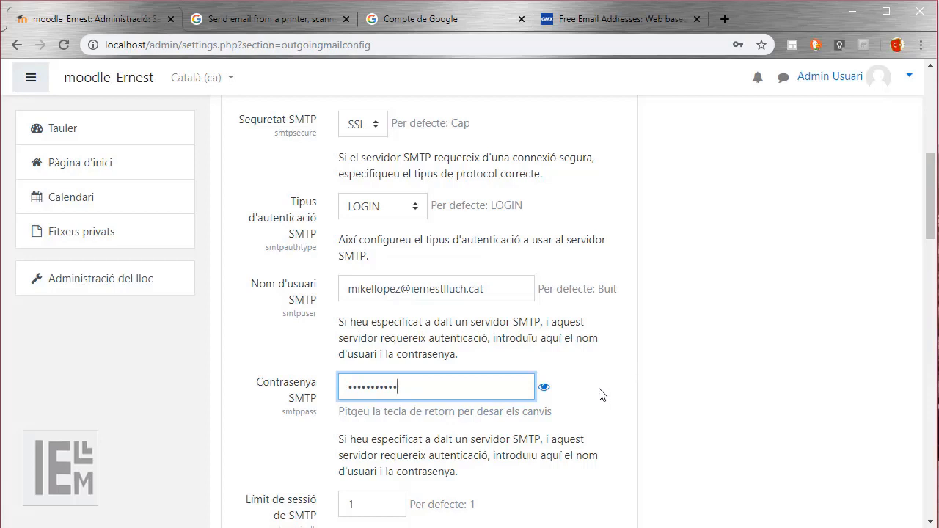
key(Return)
Raise the SMTP session limit from 1 to 10.
scroll(514, 425, down, 1)
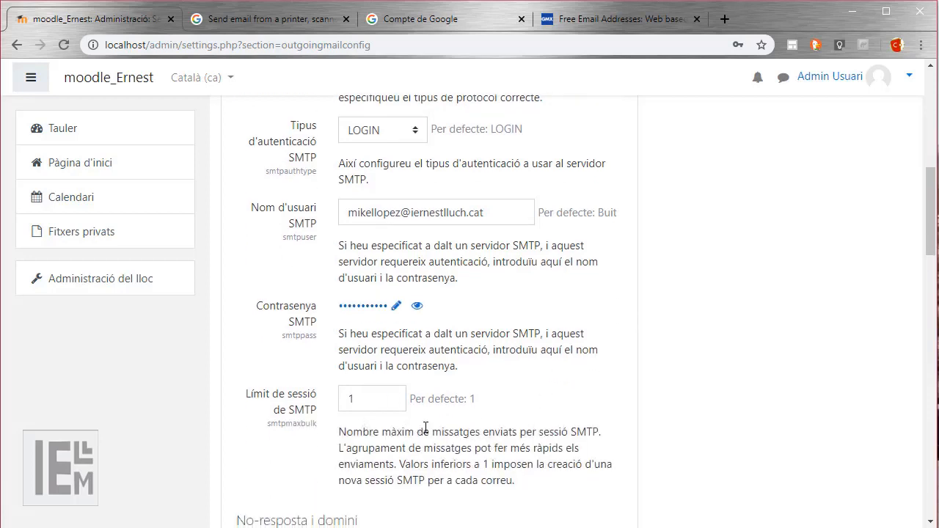
scroll(483, 319, down, 2)
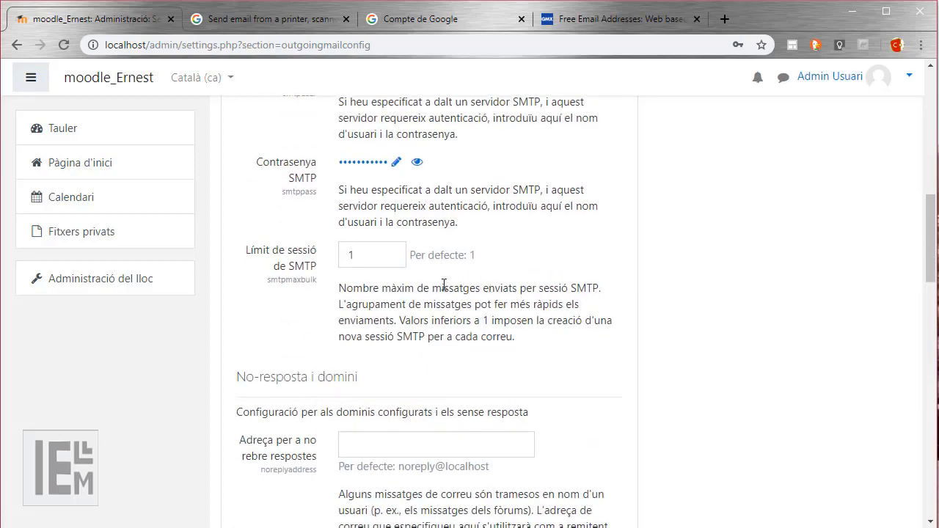
drag(439, 284, 606, 286)
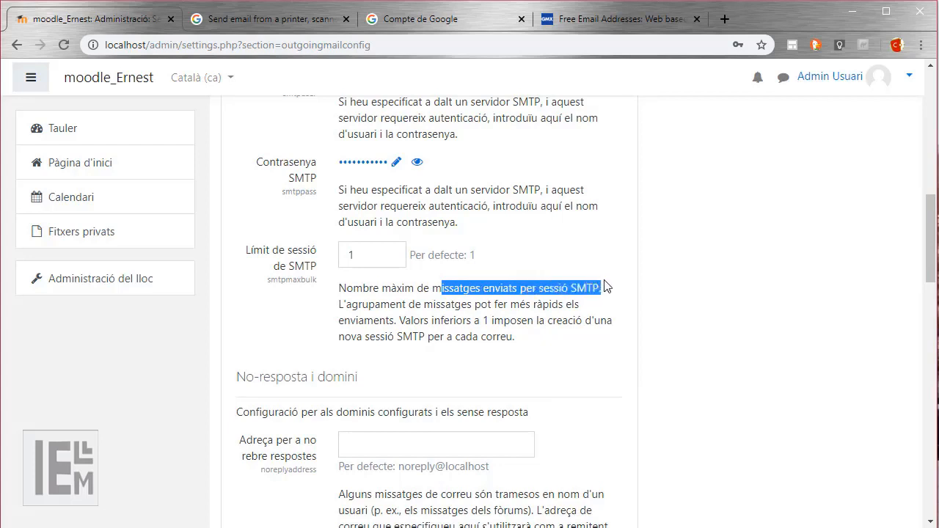
click(368, 258)
text(0)
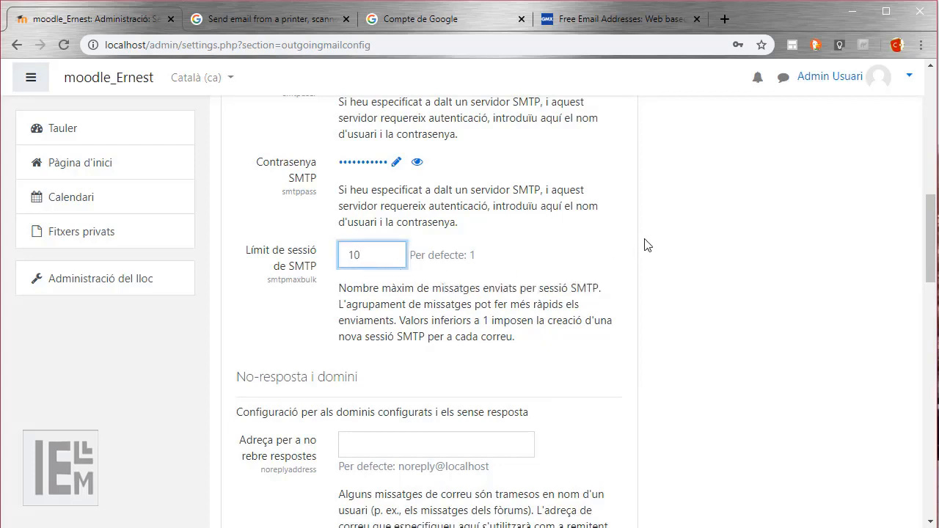
click(644, 245)
scroll(328, 403, down, 1)
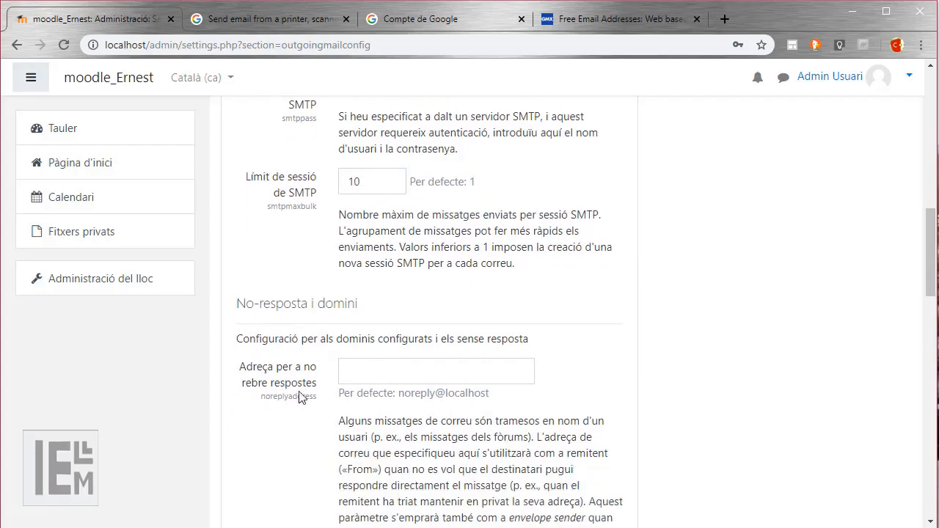
Complete the no-reply address as a noreply address on the school's domain and save the changes.
click(374, 371)
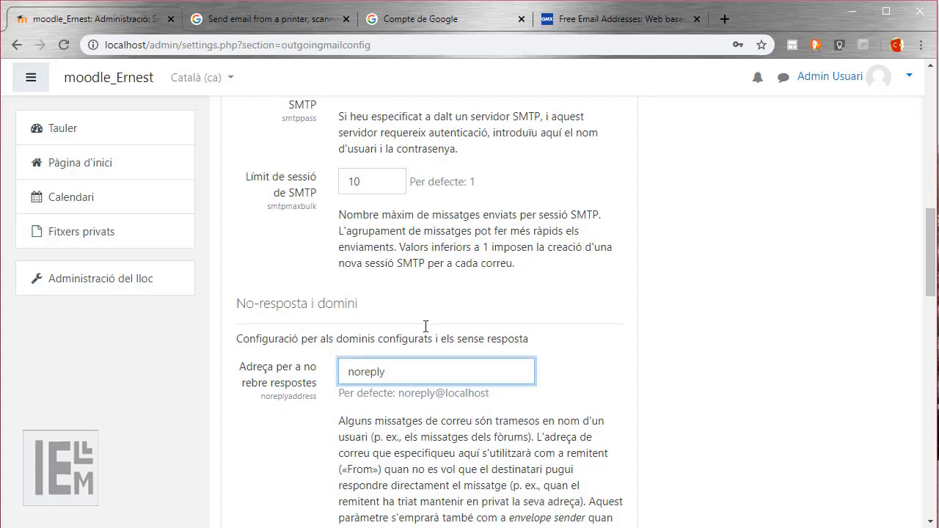
text(@iernestlluch.cat)
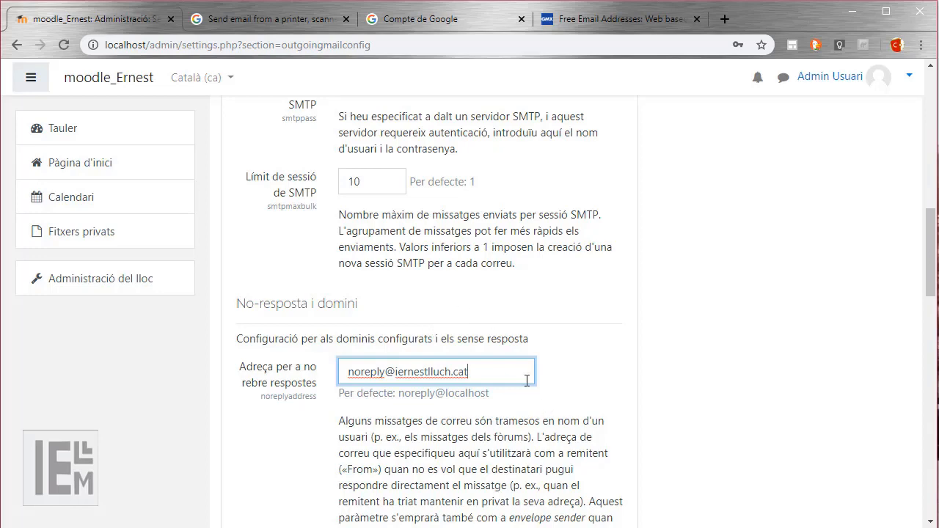
scroll(526, 380, down, 7)
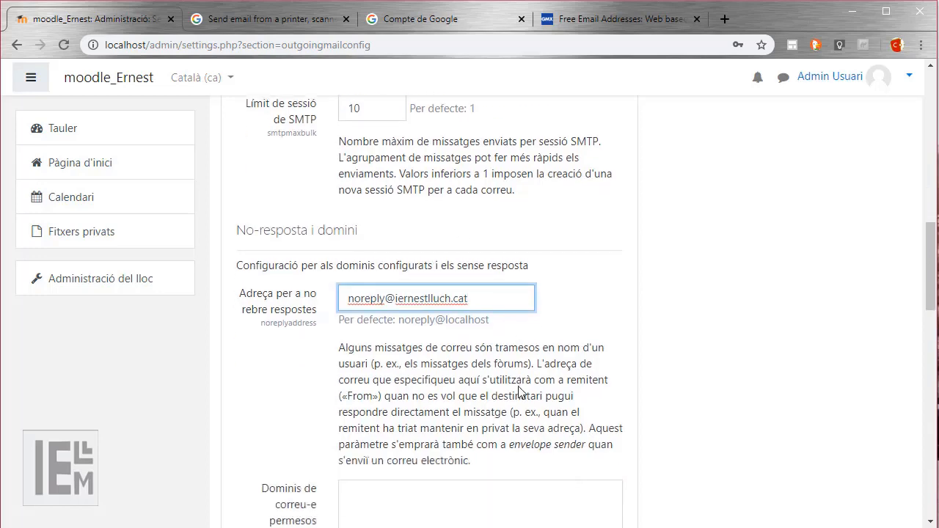
scroll(524, 384, down, 5)
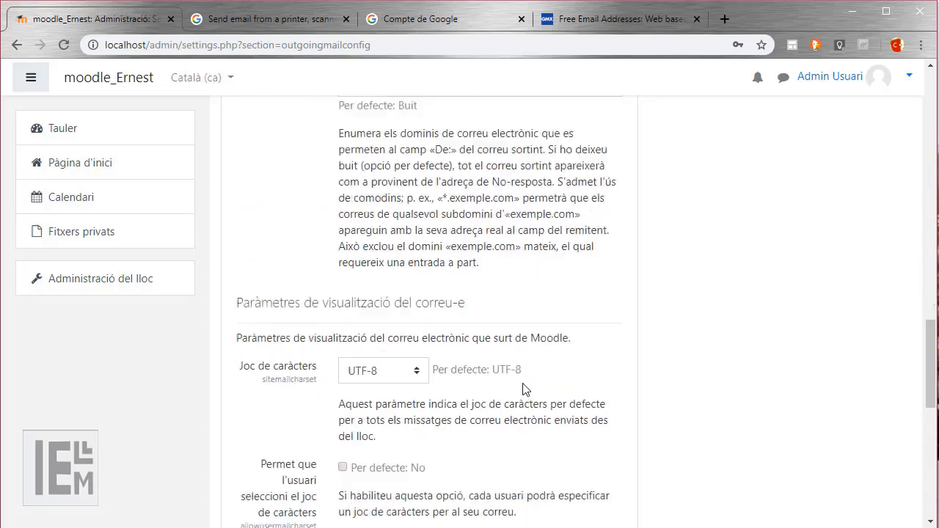
scroll(518, 383, down, 3)
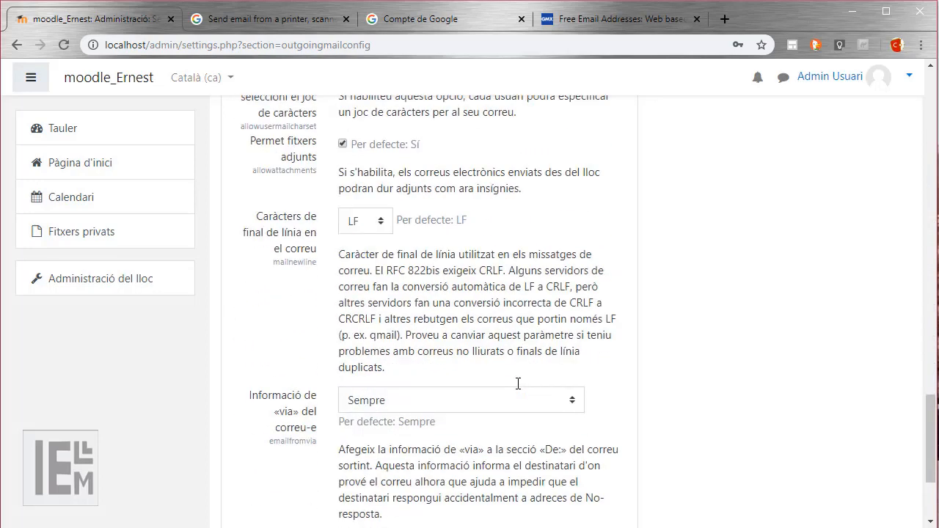
click(371, 445)
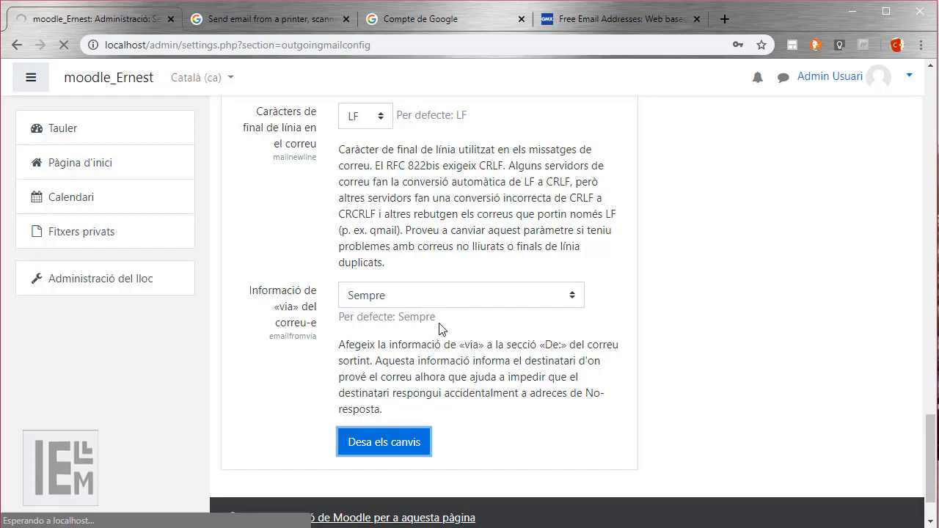
Go to the Google Account Security page and find the less secure app access card, still Desactivat.
click(397, 18)
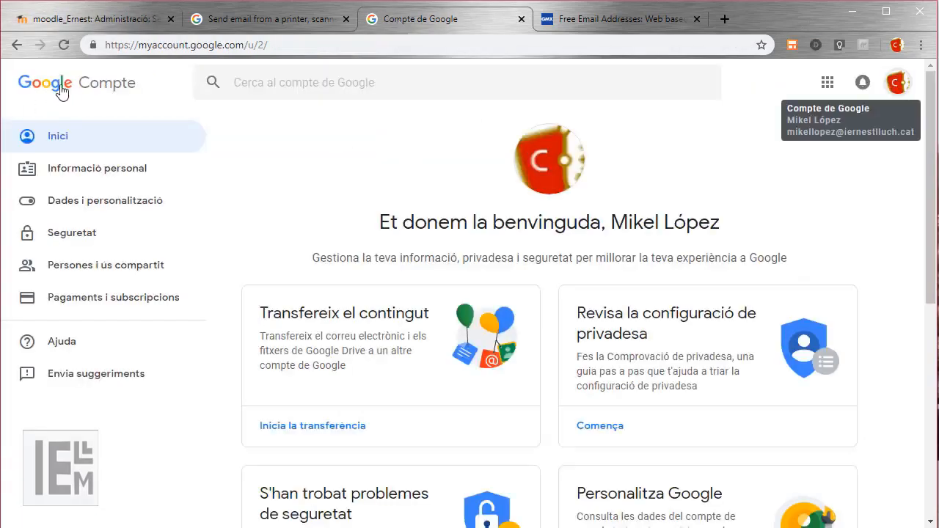
click(827, 82)
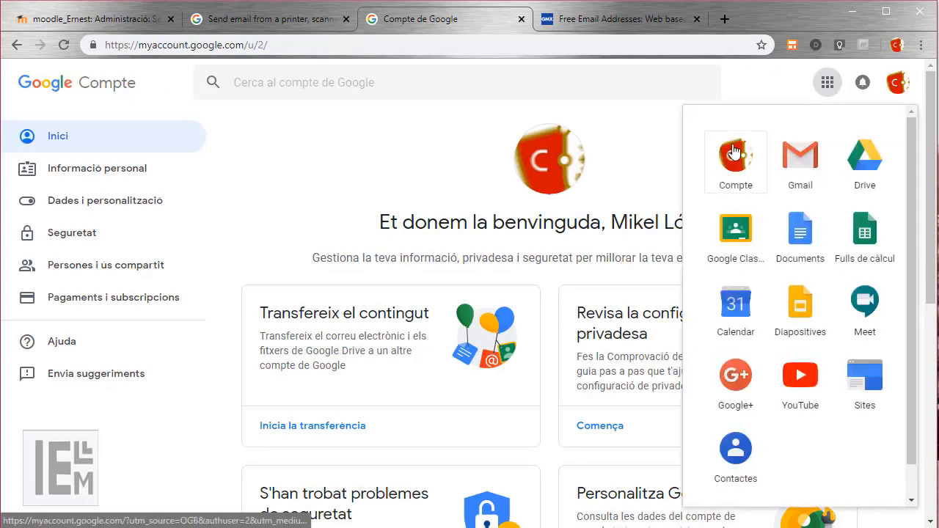
click(381, 175)
scroll(401, 259, down, 4)
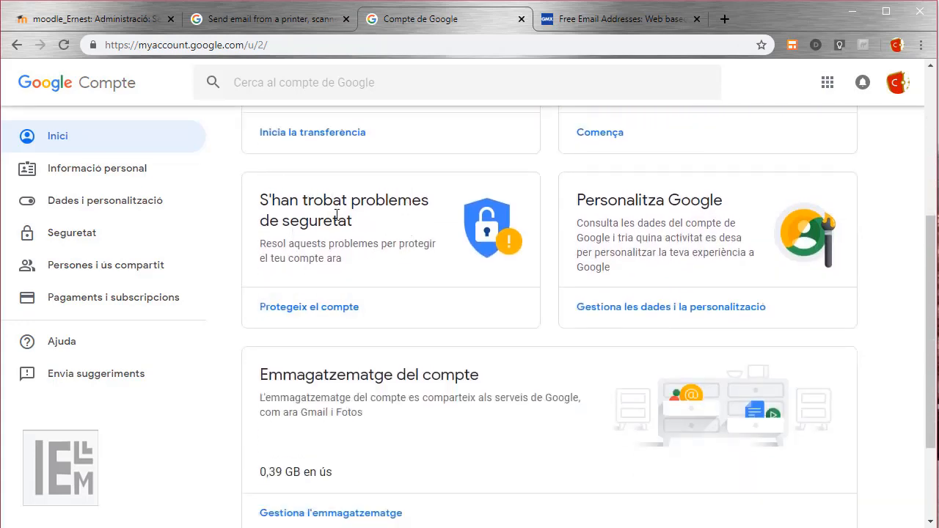
click(77, 238)
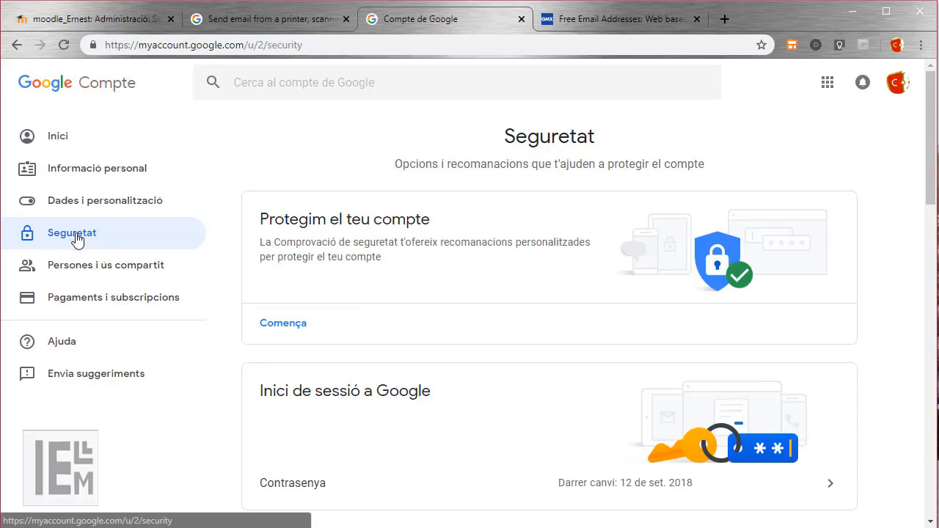
scroll(377, 306, down, 8)
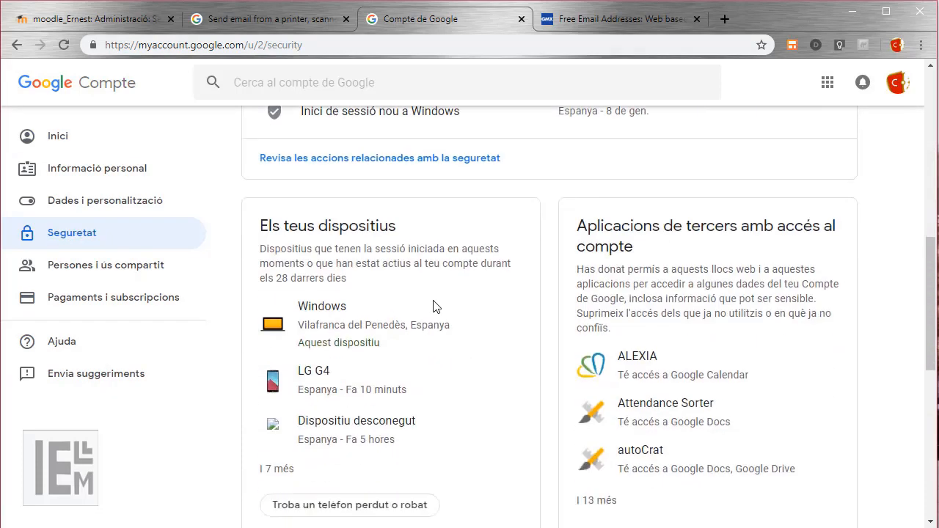
scroll(435, 303, down, 6)
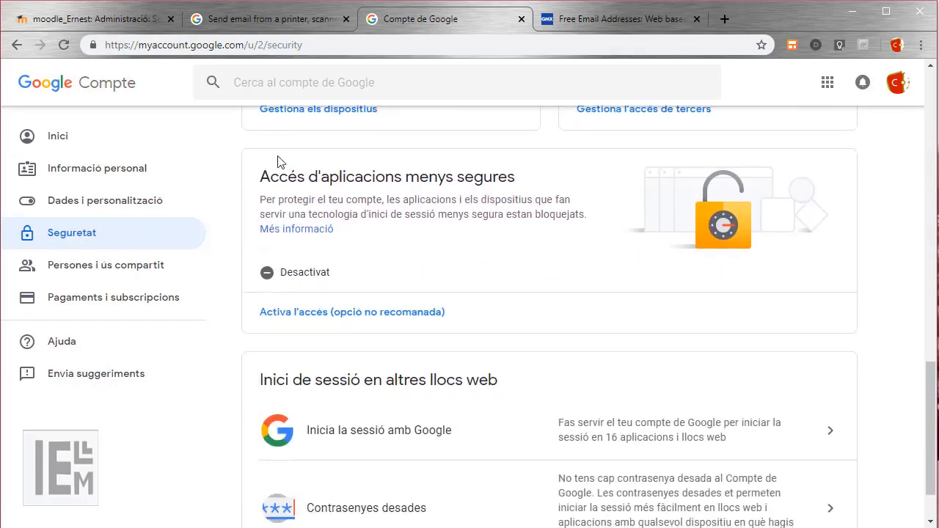
drag(334, 230, 260, 170)
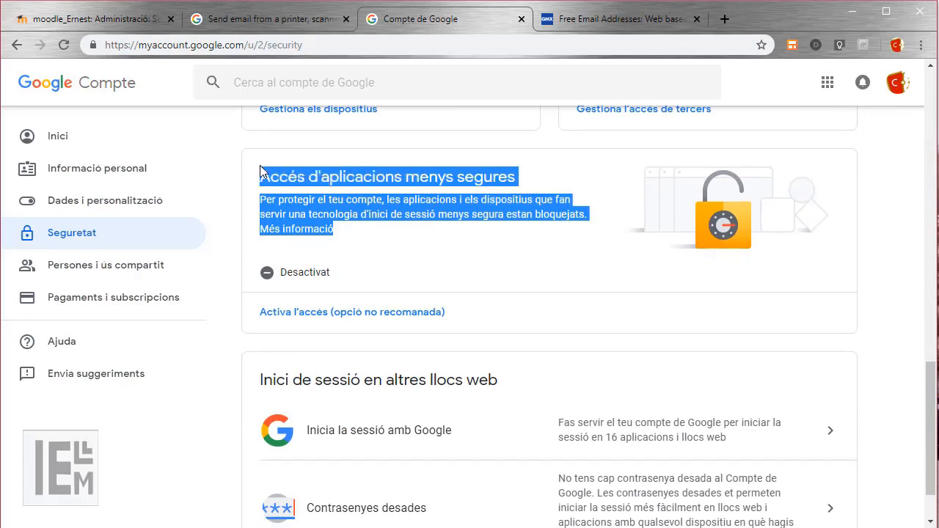
Switch less secure app access to Activat and return to the Security overview.
click(314, 317)
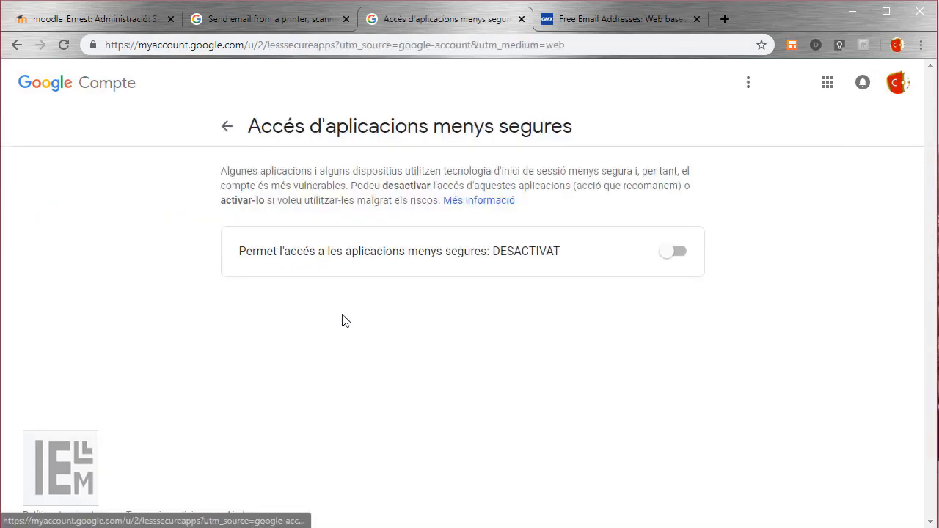
click(663, 256)
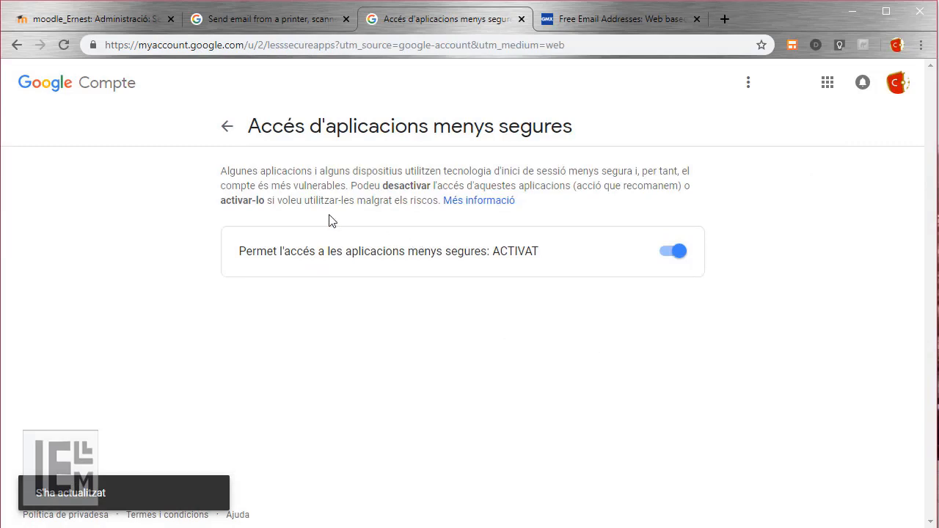
click(229, 126)
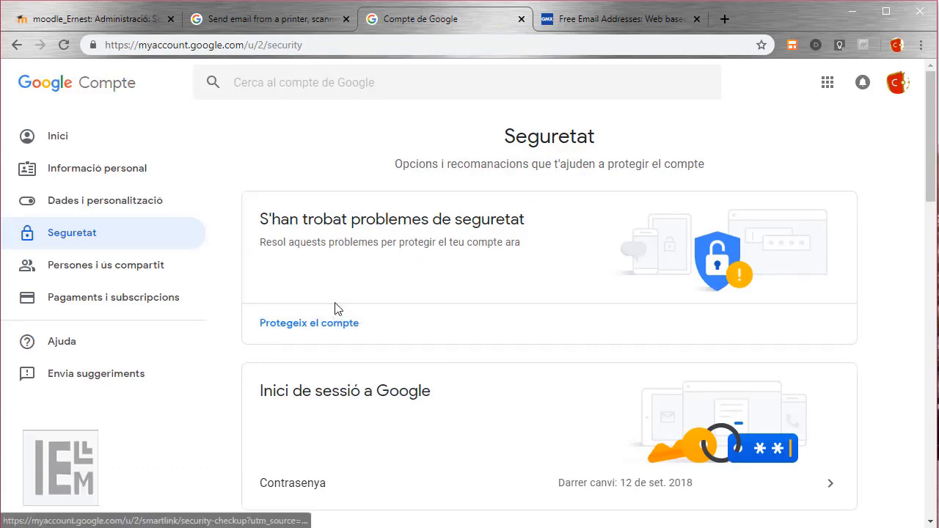
scroll(338, 308, down, 12)
scroll(443, 358, down, 1)
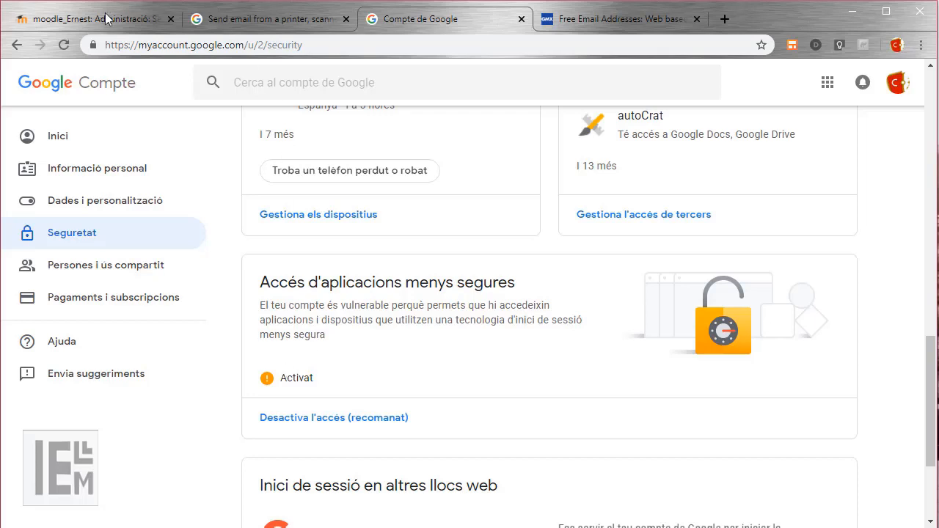
click(85, 22)
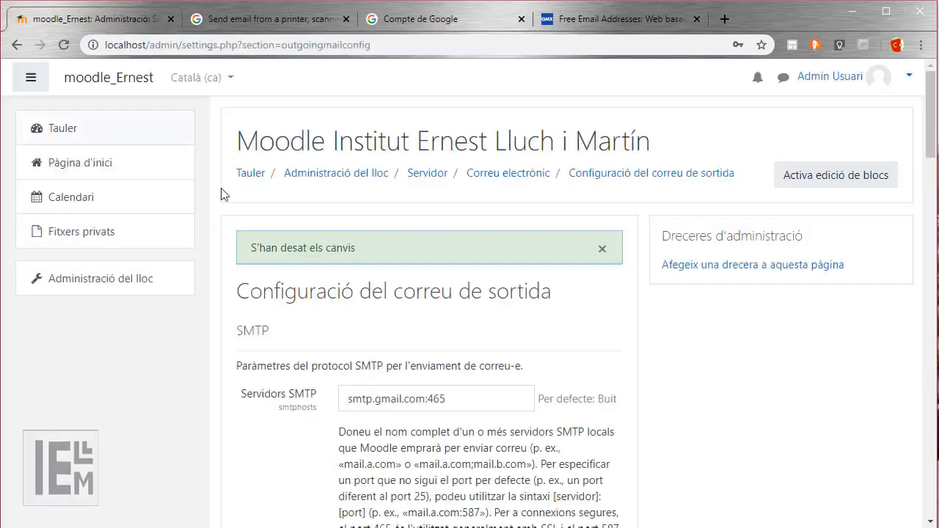
Go to Site administration's Usuaris category and choose Afegeix un usuari nou.
click(106, 276)
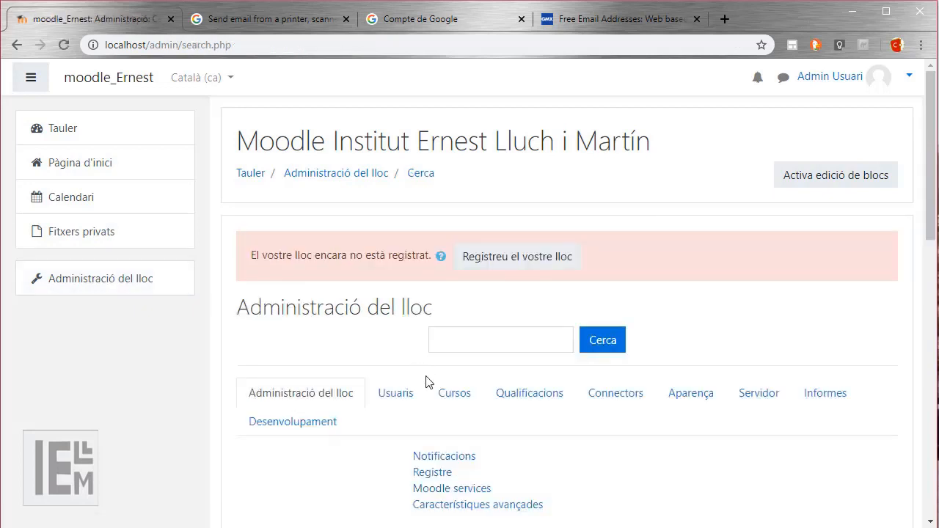
click(400, 396)
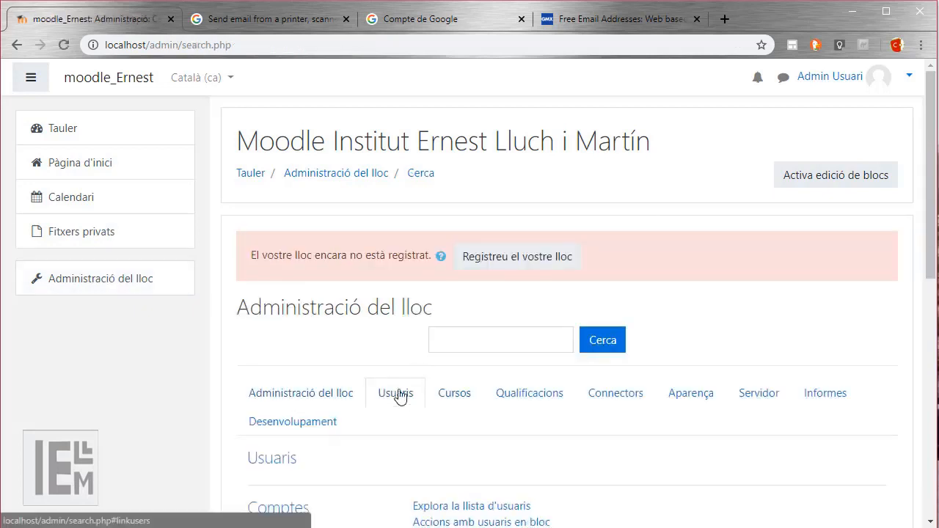
scroll(400, 396, down, 1)
scroll(400, 396, down, 1)
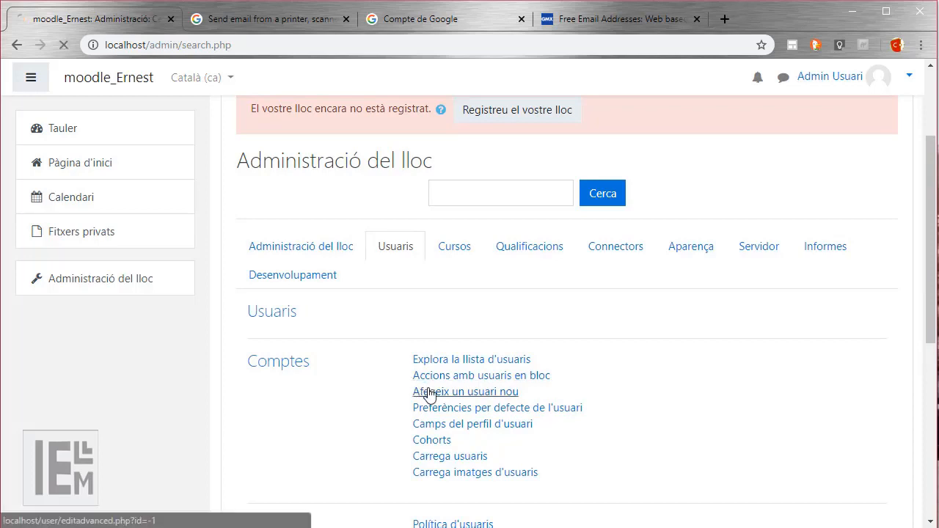
click(429, 392)
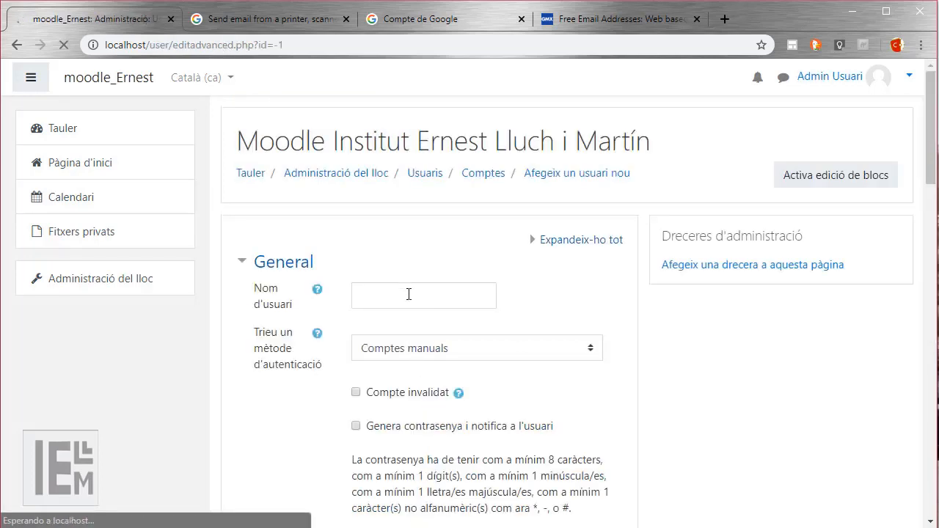
Enter the new user's username and choose a generated password with user notification.
click(409, 293)
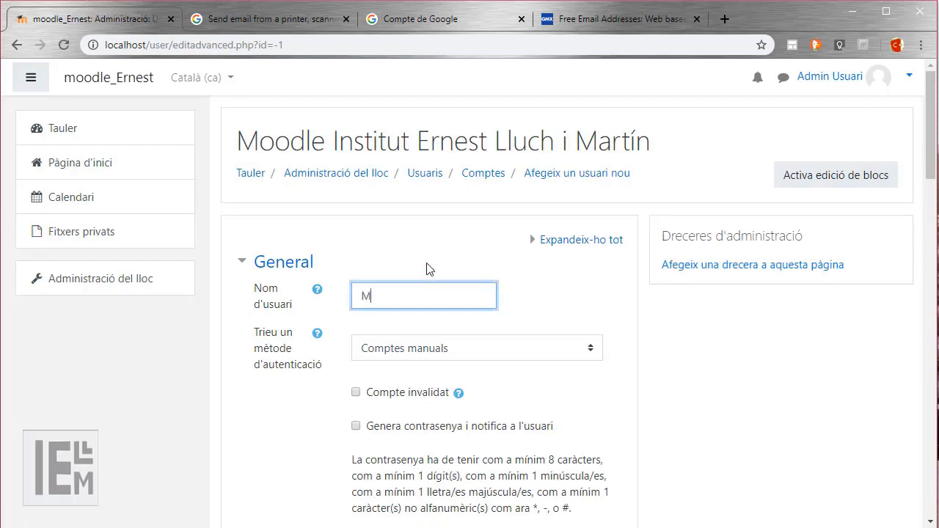
text(mikel)
scroll(444, 270, down, 1)
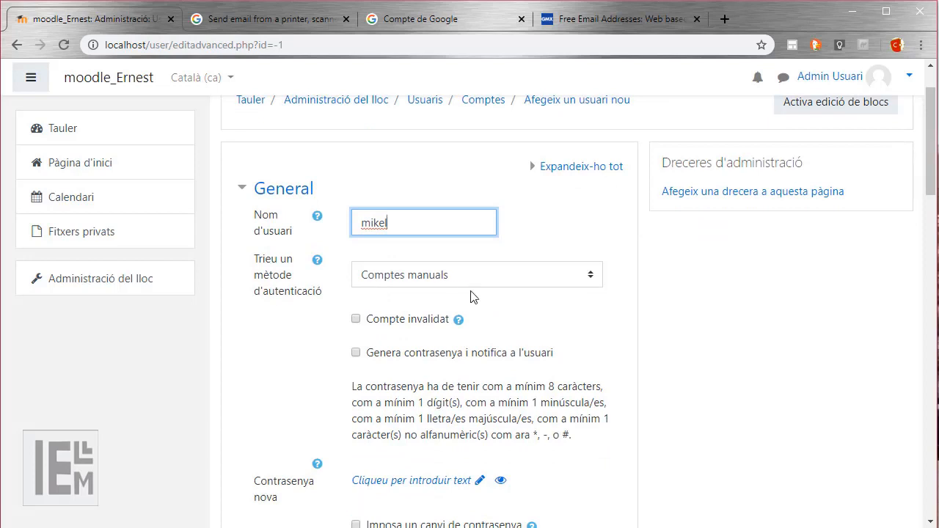
click(356, 353)
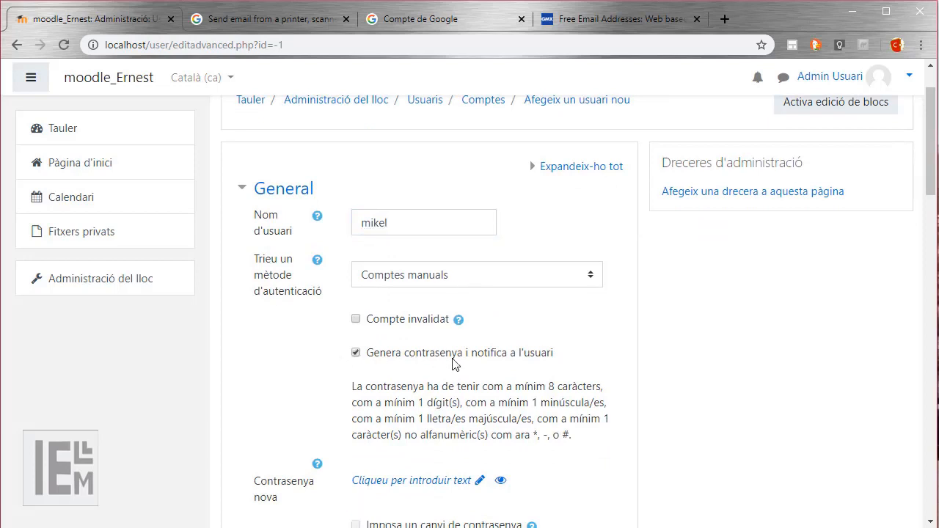
scroll(473, 371, down, 1)
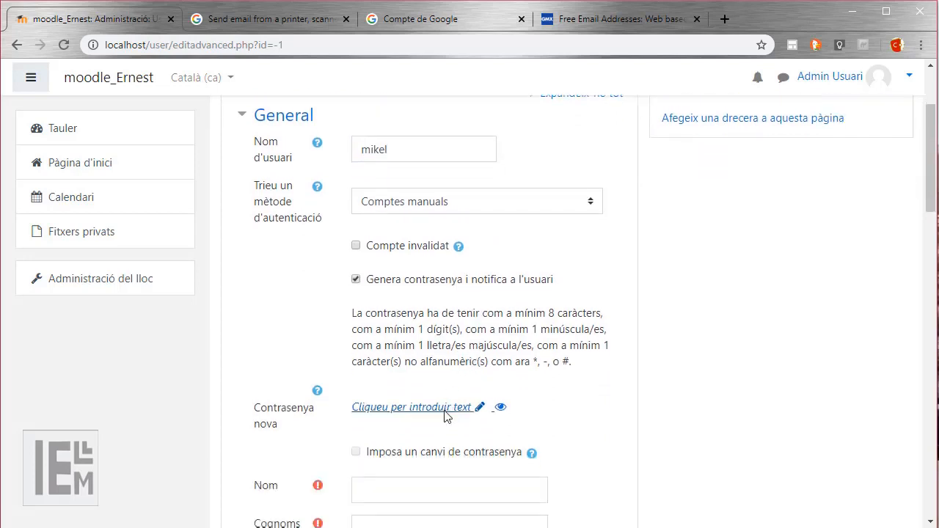
scroll(442, 391, down, 2)
Fill in the user's first name, surname and GMX e-mail address, then create the account.
click(419, 350)
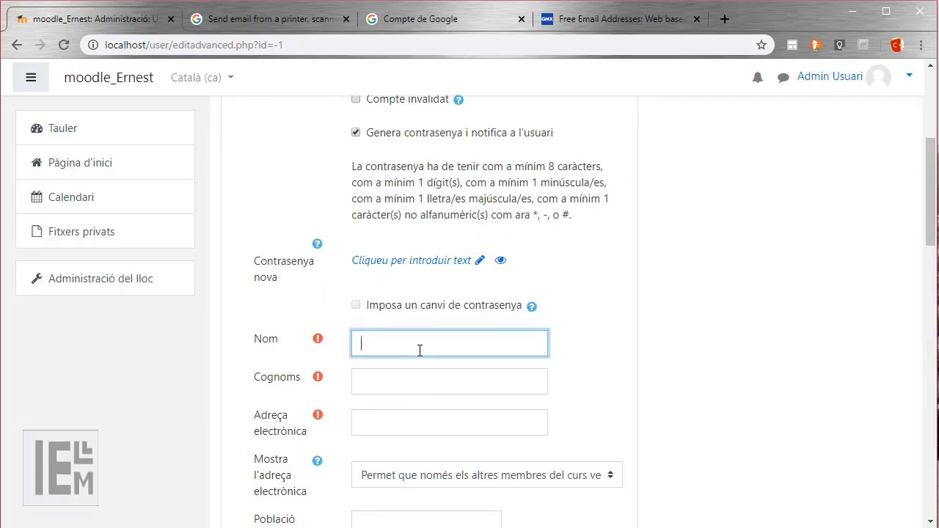
key(Tab)
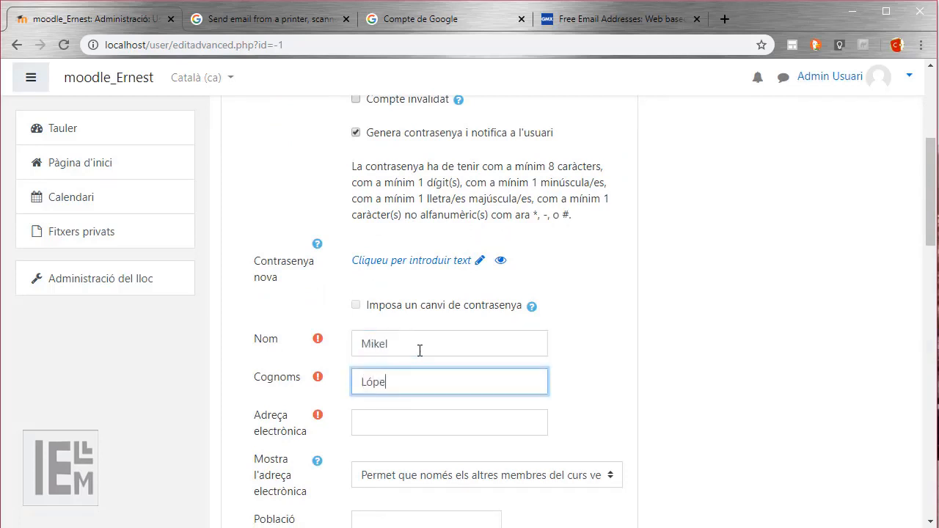
click(423, 418)
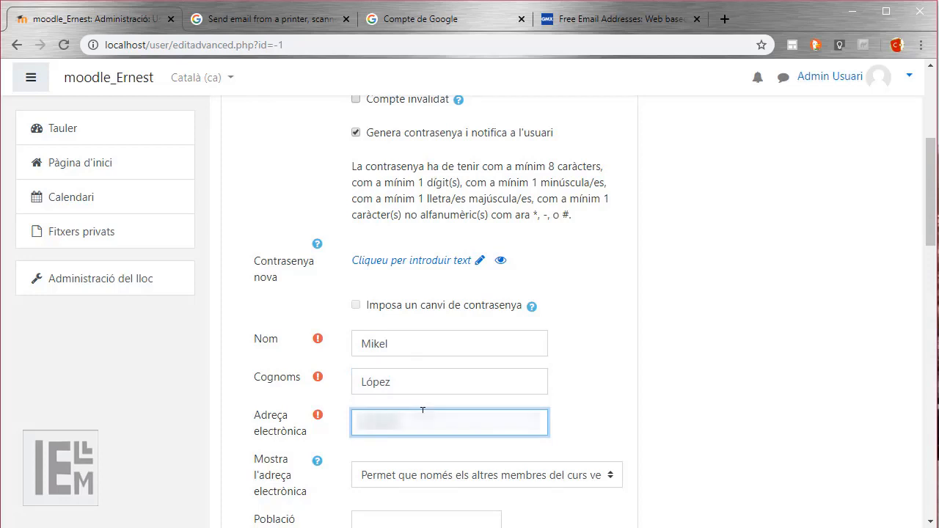
scroll(462, 400, down, 15)
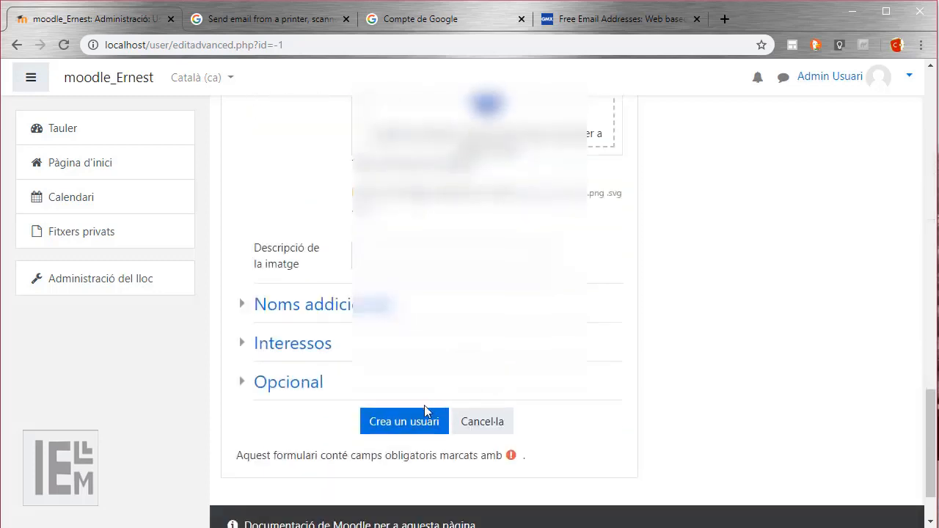
click(416, 425)
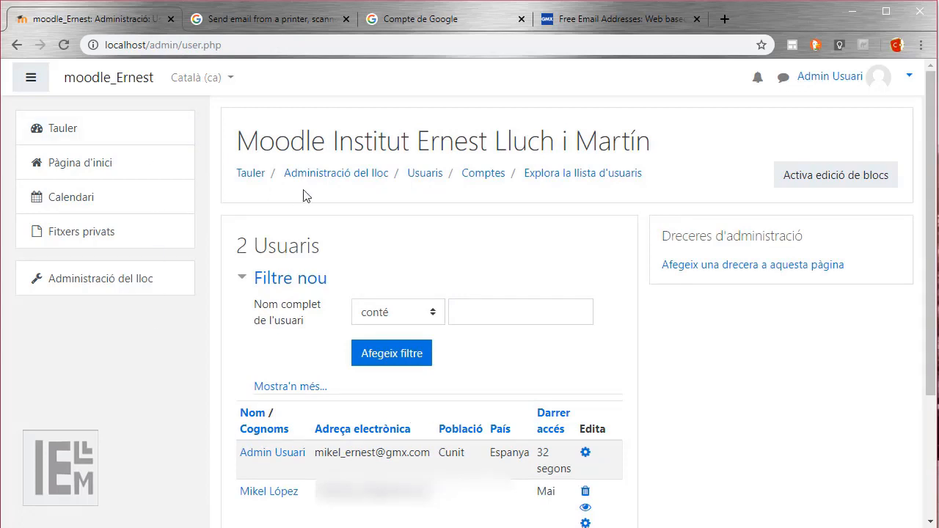
Load localhost in a private window and reach Moodle's forgotten-password page.
click(920, 45)
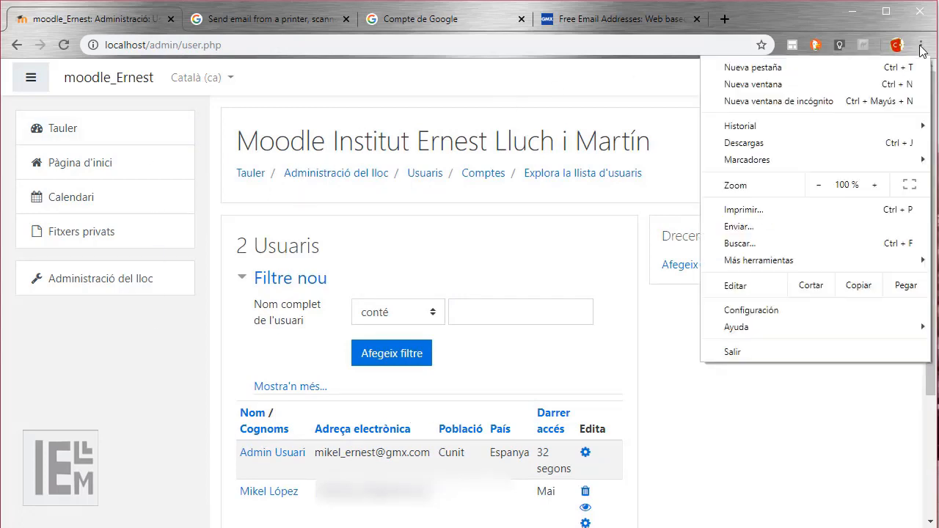
click(804, 102)
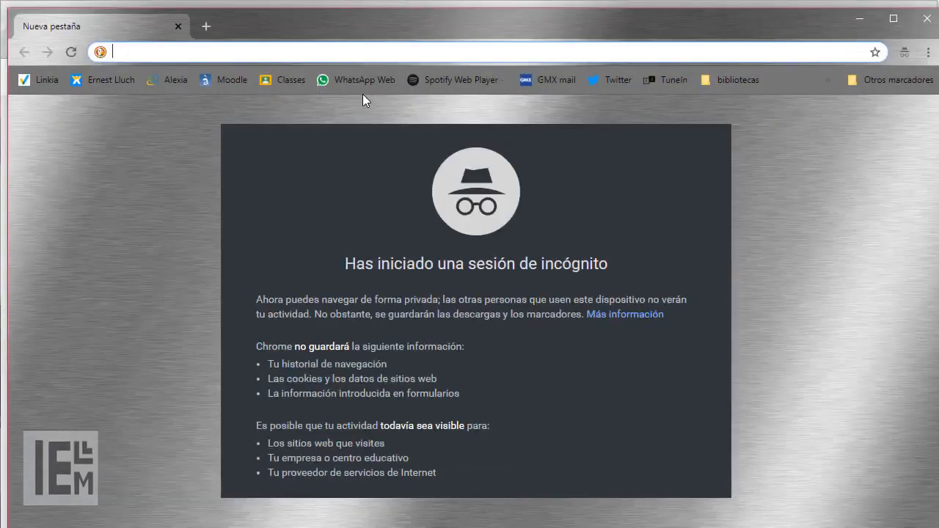
text(localhost)
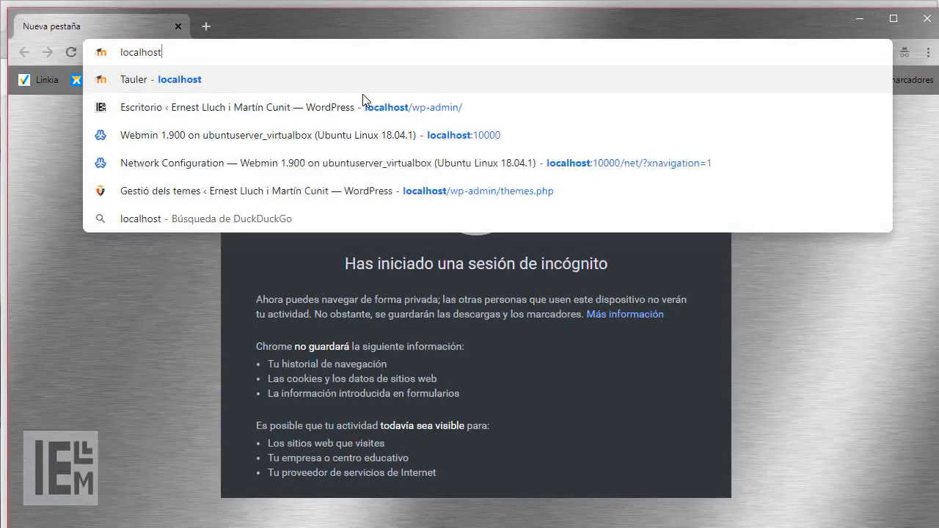
key(Return)
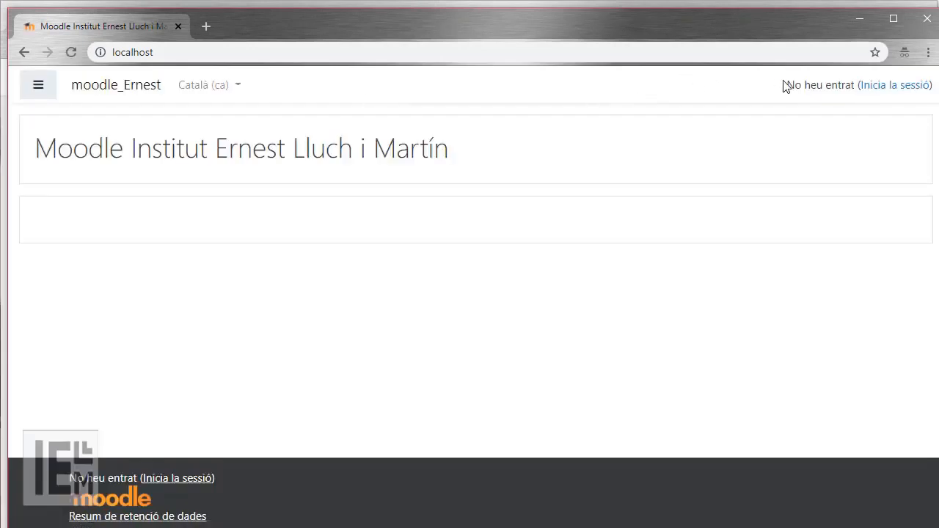
click(901, 88)
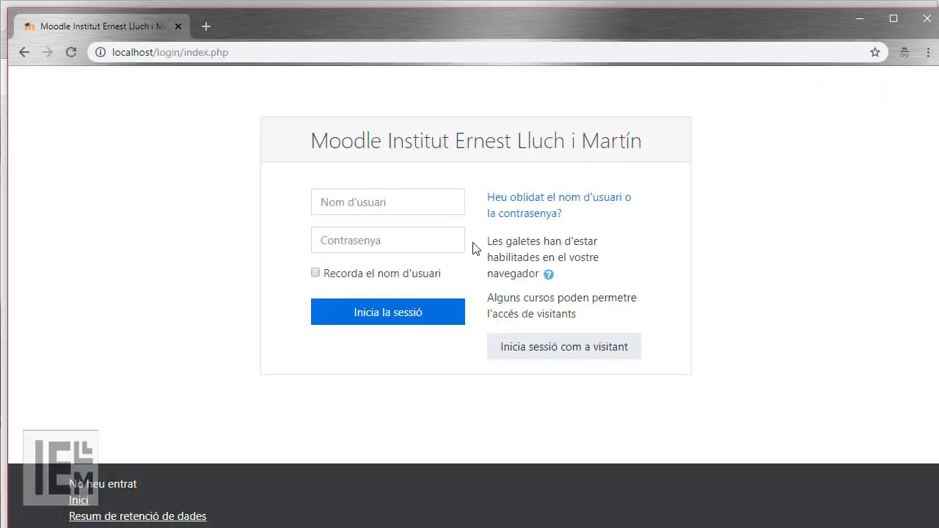
click(519, 203)
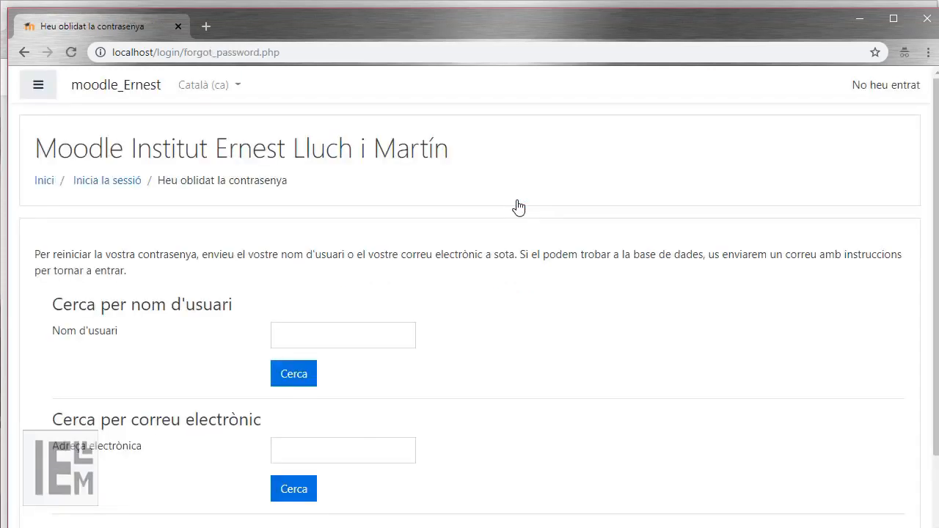
Request a password reset for the account's e-mail address, then go back to the admin window.
click(327, 451)
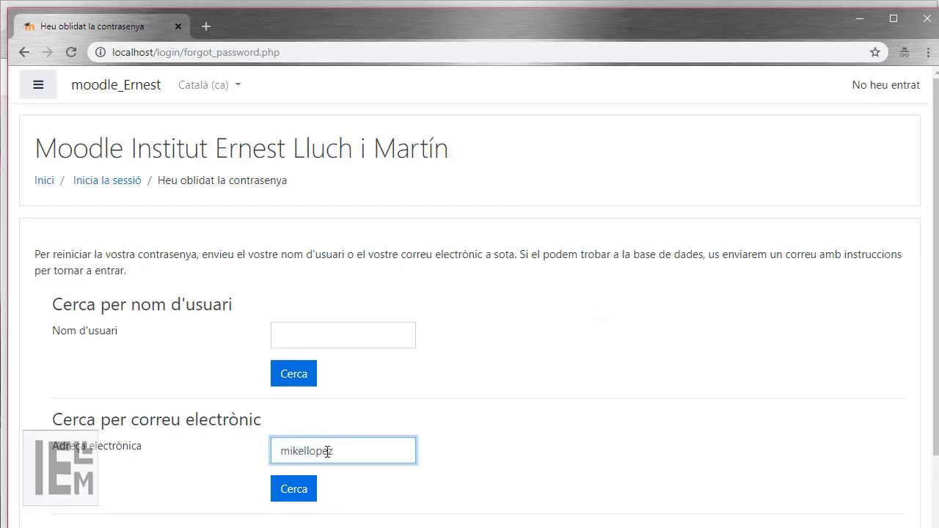
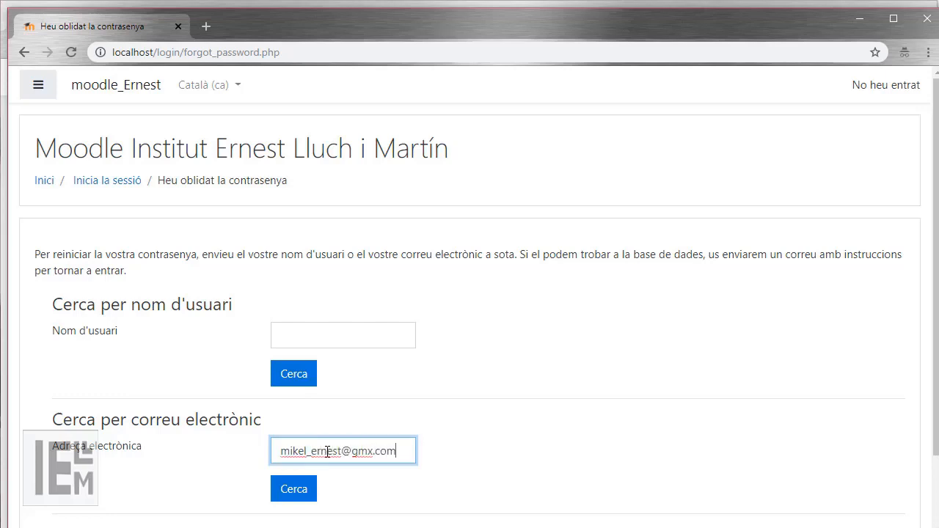
click(312, 490)
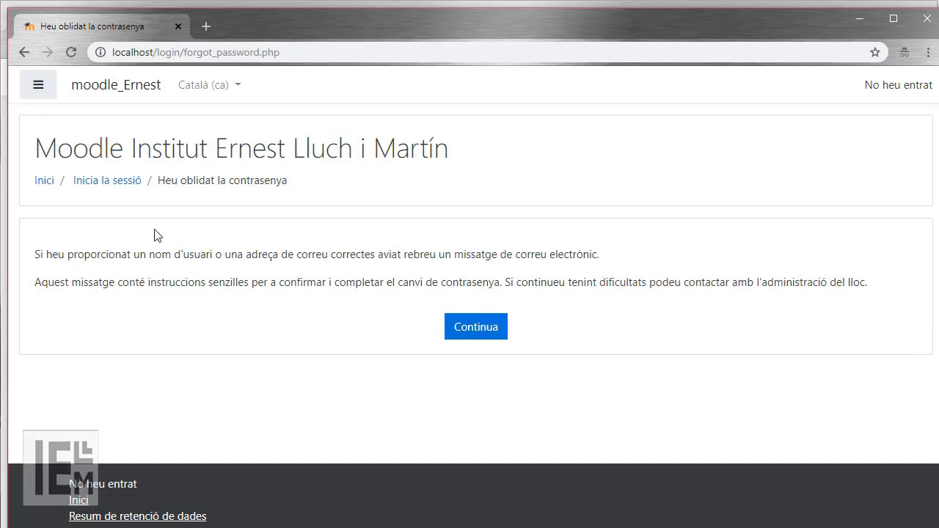
click(87, 490)
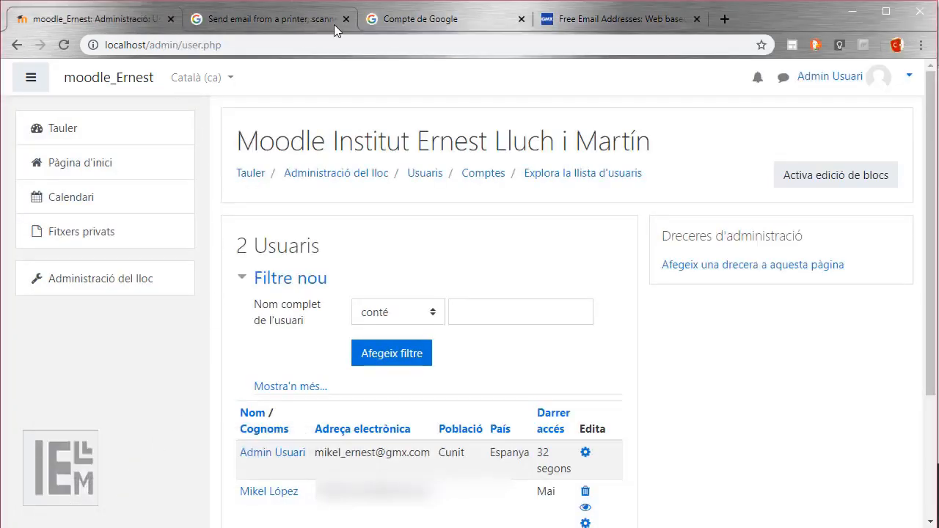
Open the unread 'Nou compte d'usuari' e-mail from Moodle in Gmail and inspect its sender details.
click(398, 22)
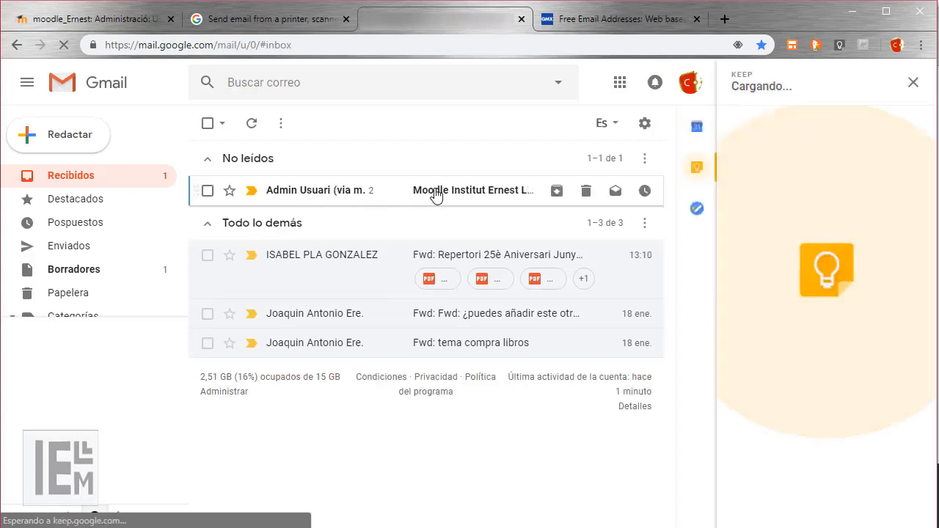
click(435, 192)
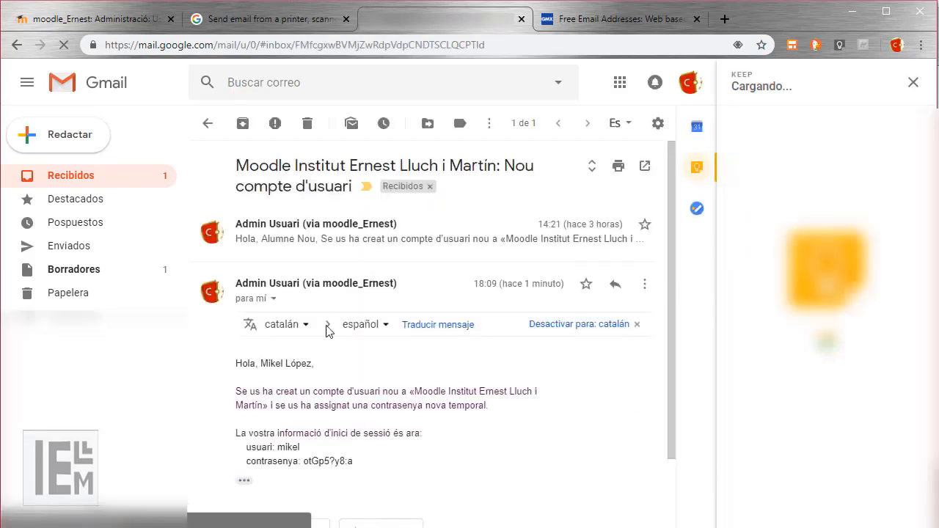
drag(236, 391, 406, 397)
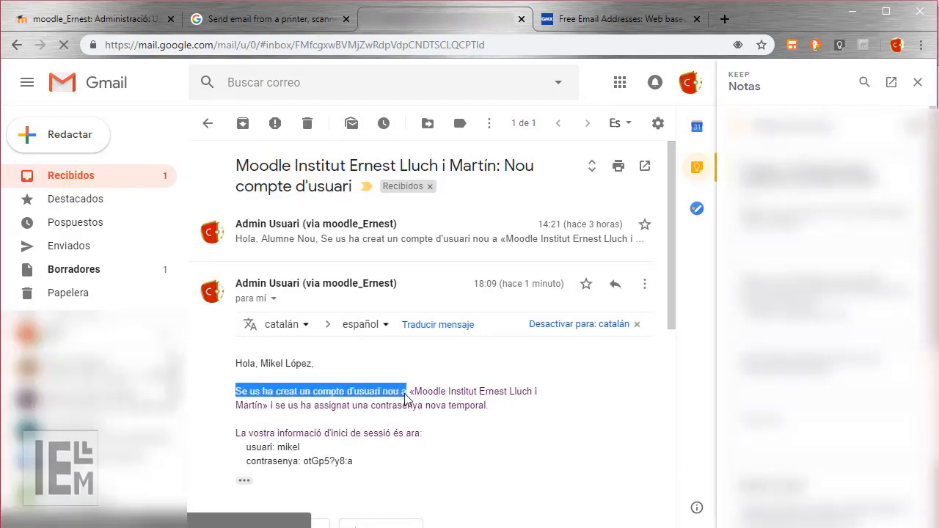
click(308, 453)
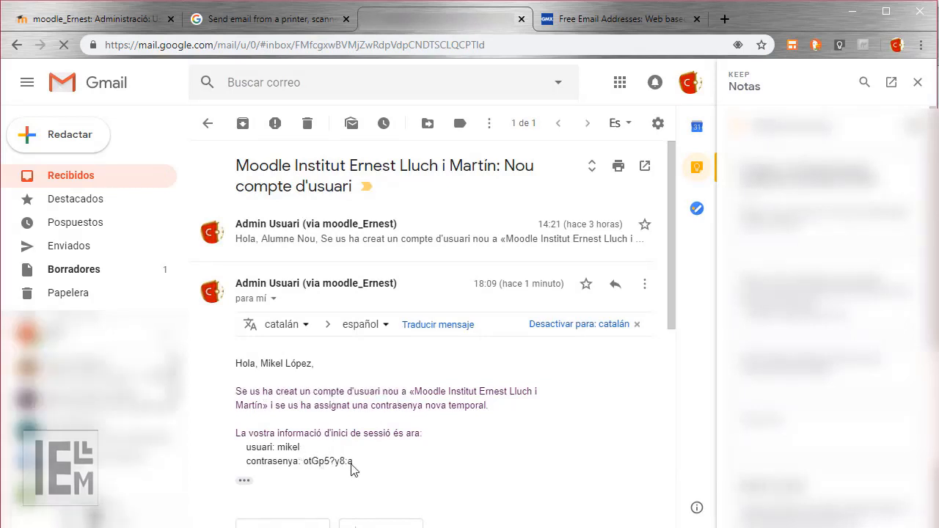
click(273, 299)
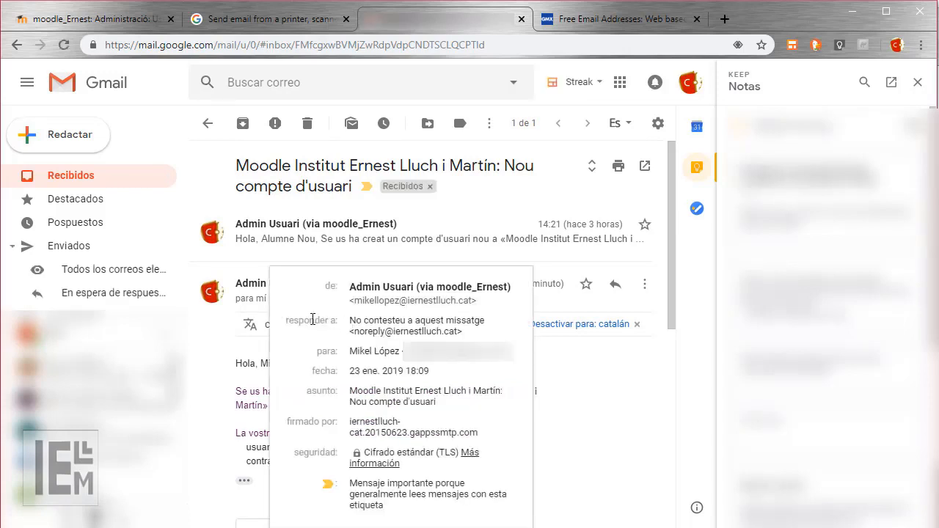
double_click(402, 335)
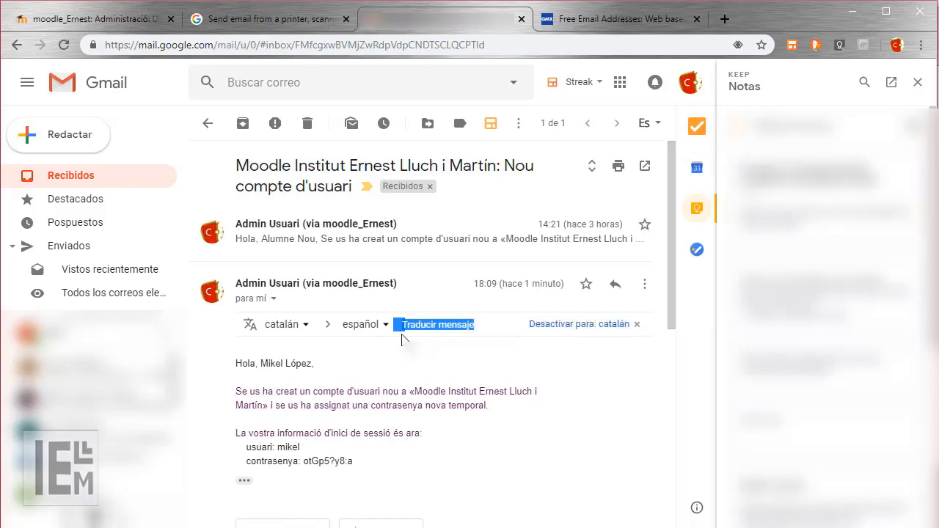
click(273, 299)
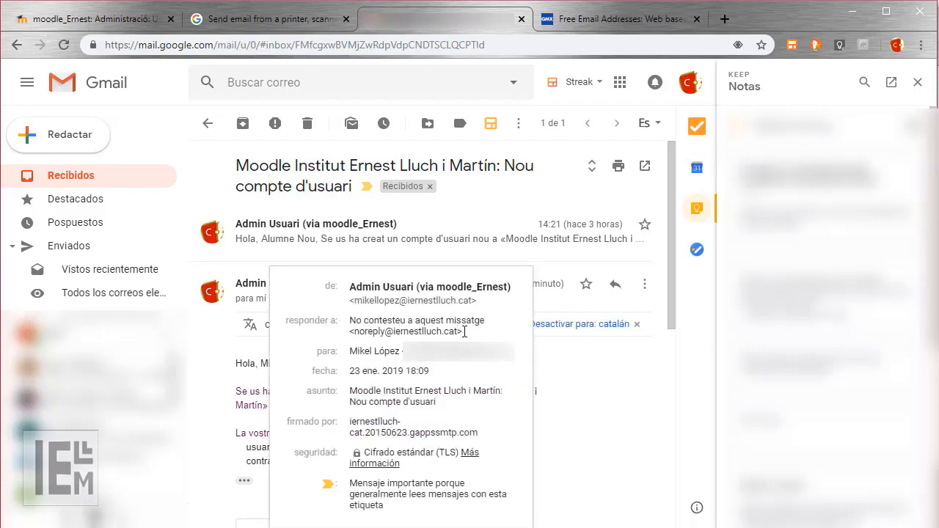
click(576, 355)
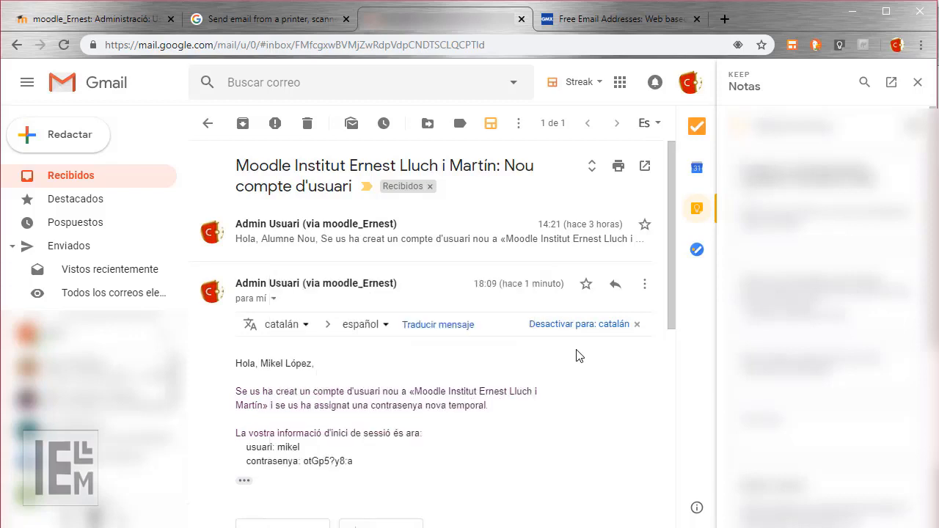
Refresh the GMX inbox and open Moodle's password-reset e-mail for the admin account.
click(647, 17)
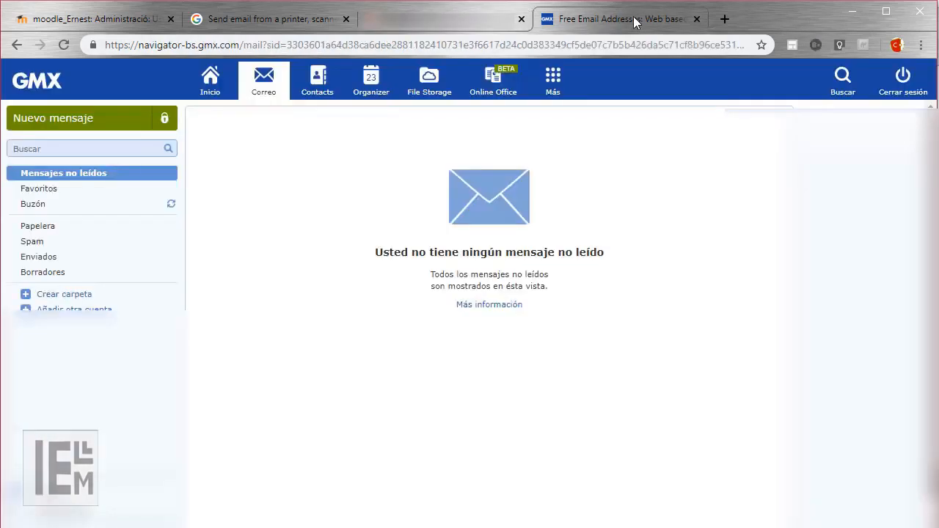
click(171, 204)
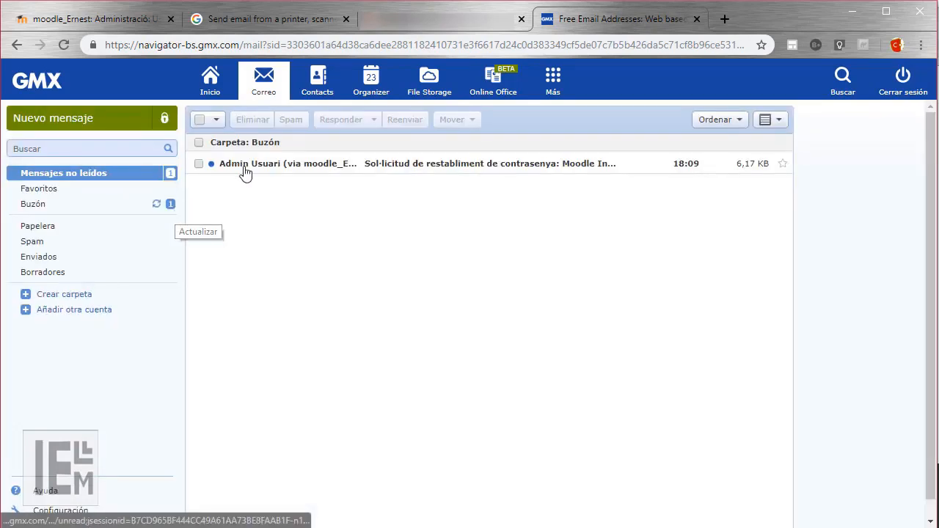
click(492, 167)
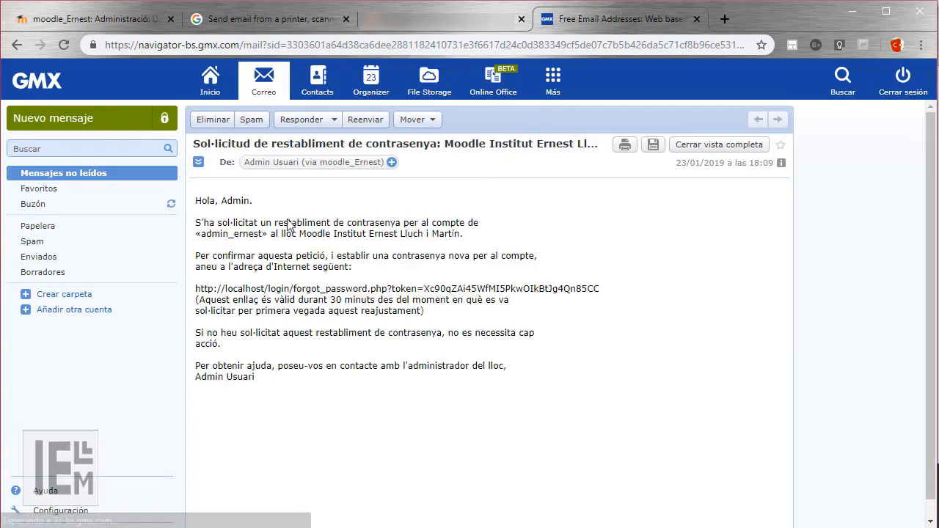